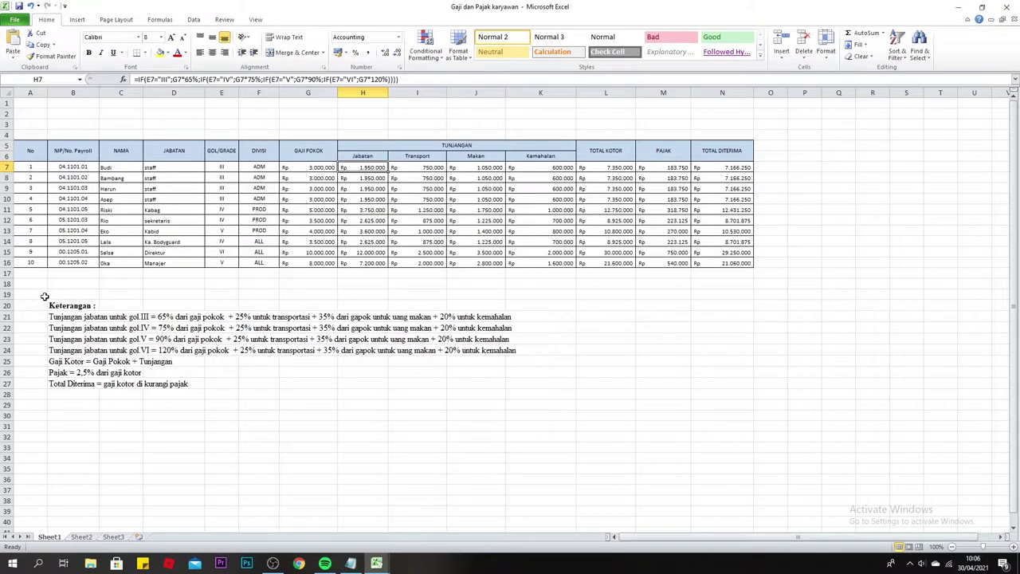
- Review the notes and allowance columns of the finished salary sheet, then switch to the blank Kosongan gaji karyawan workbook
left_click_drag(40, 295, 521, 396)
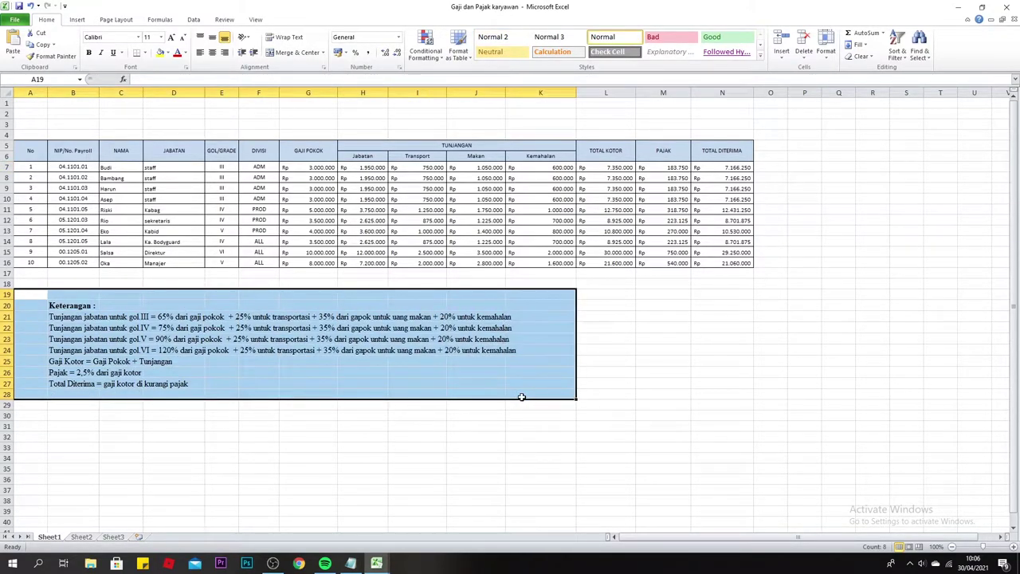
left_click(730, 342)
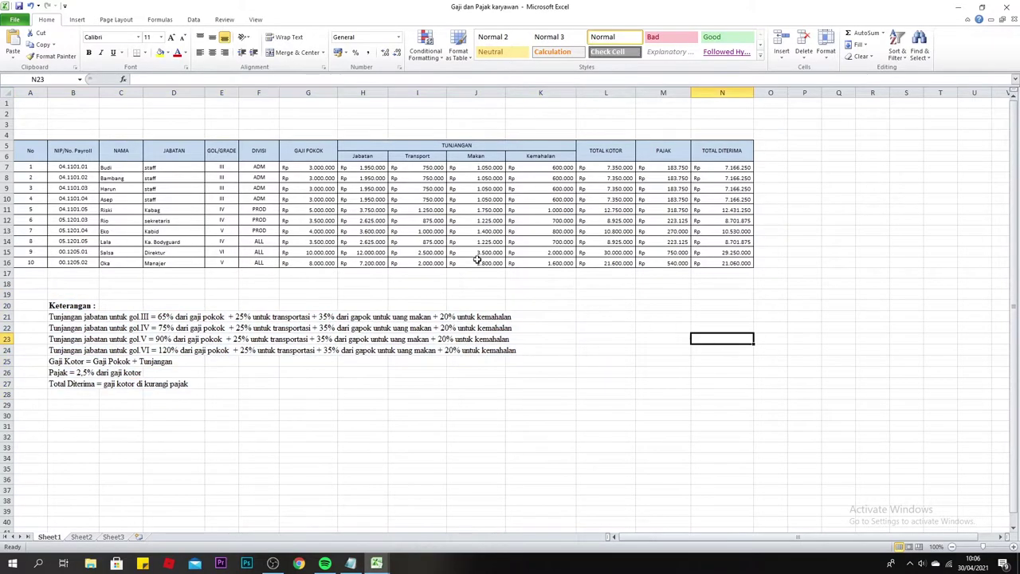
left_click_drag(361, 134, 765, 273)
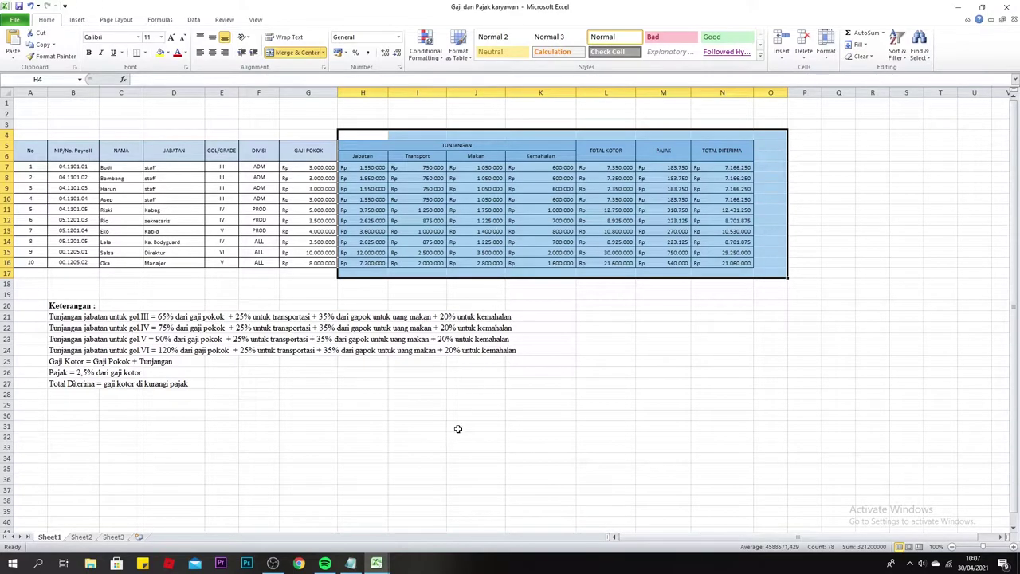
left_click(422, 466)
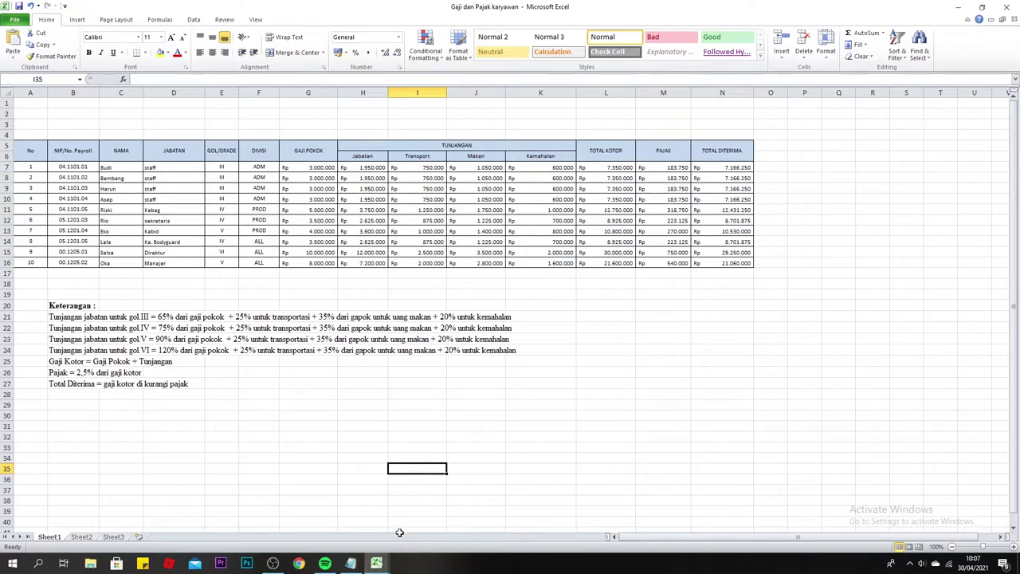
key("ctrl+Tab")
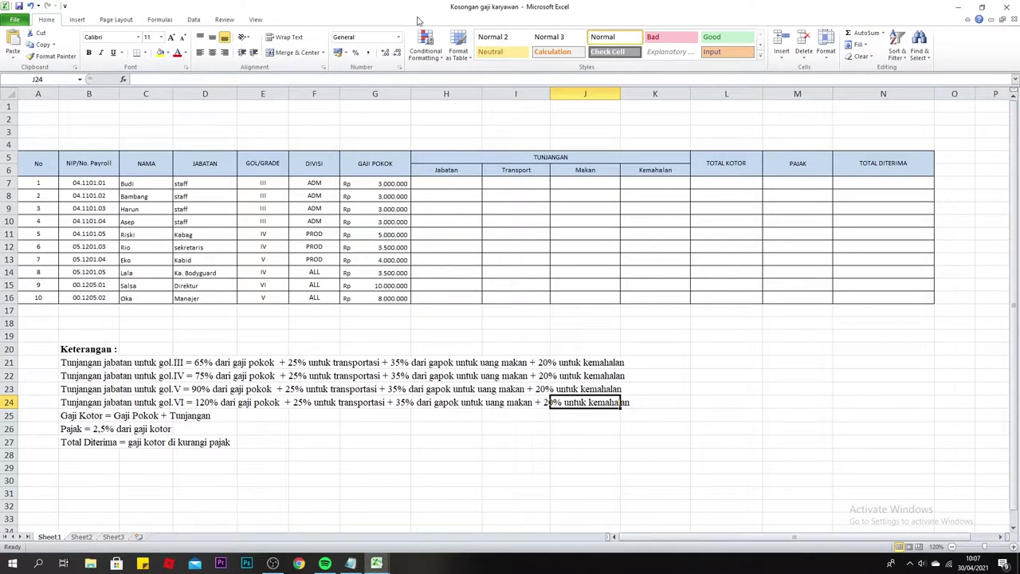
- Start H7's formula as =IF(E7="III";G7*65%;IF( so grade III earns 65% of salary
left_click_drag(434, 131, 893, 323)
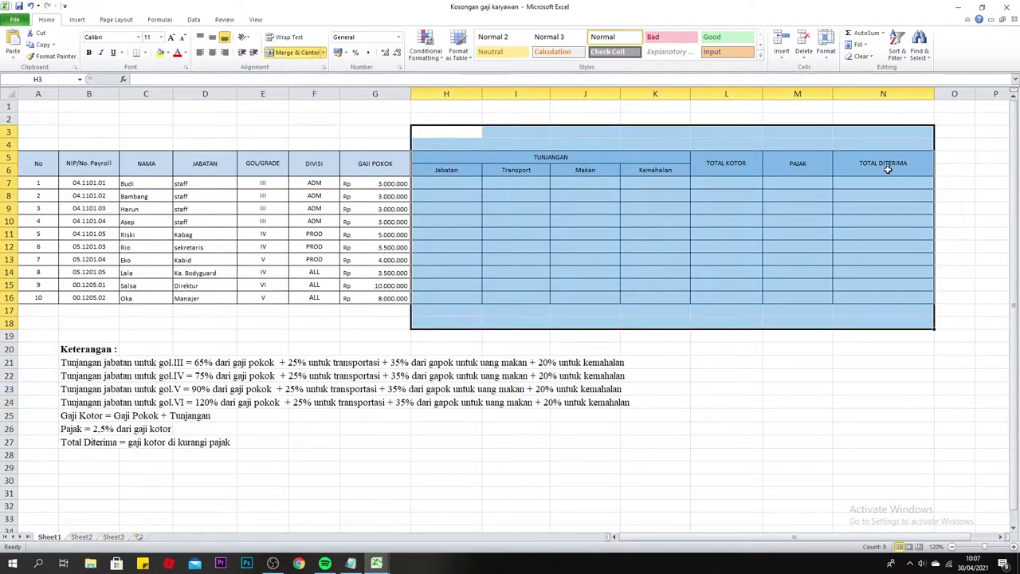
left_click(687, 360)
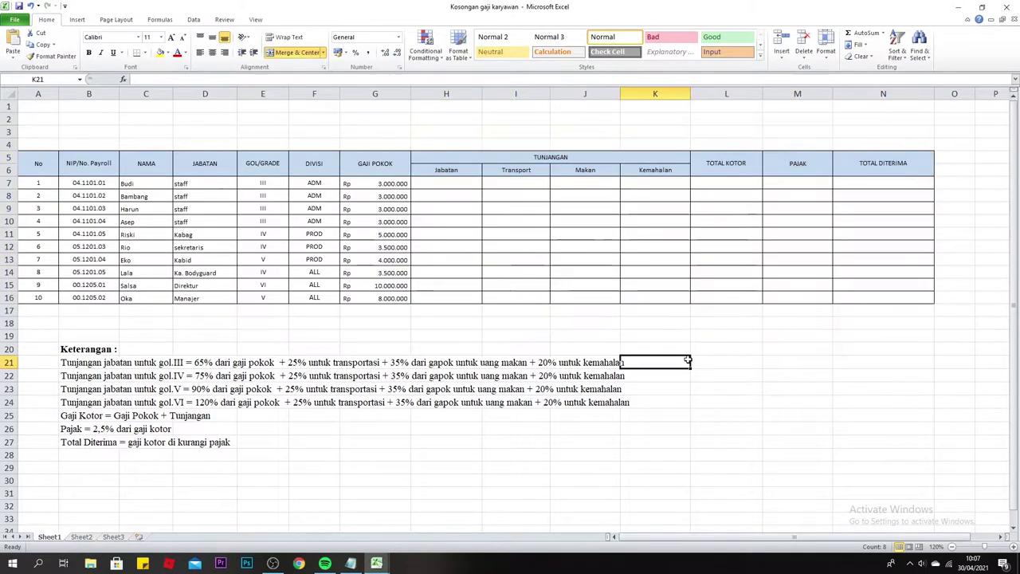
left_click(447, 185)
double_click(447, 185)
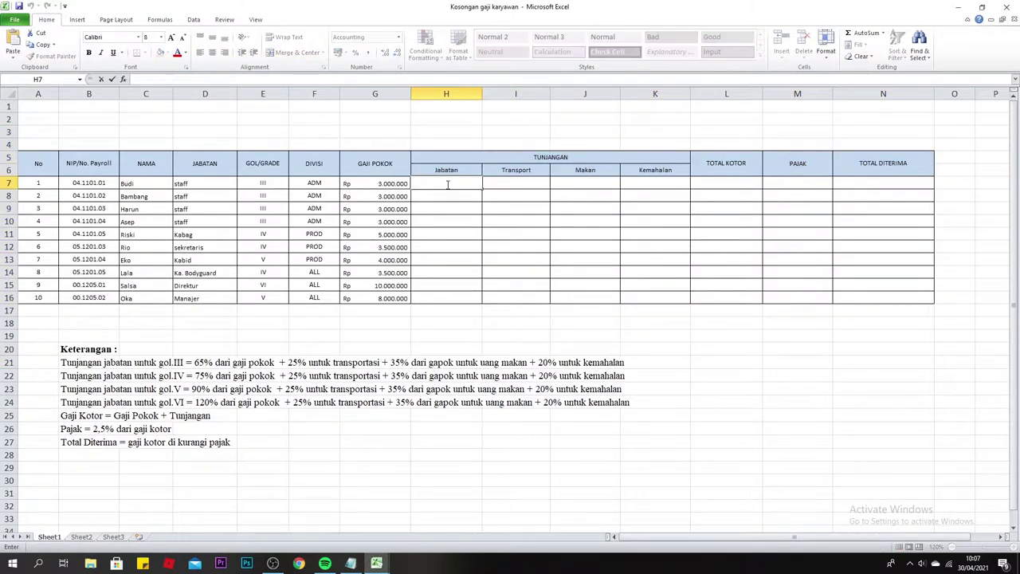
type("=if(")
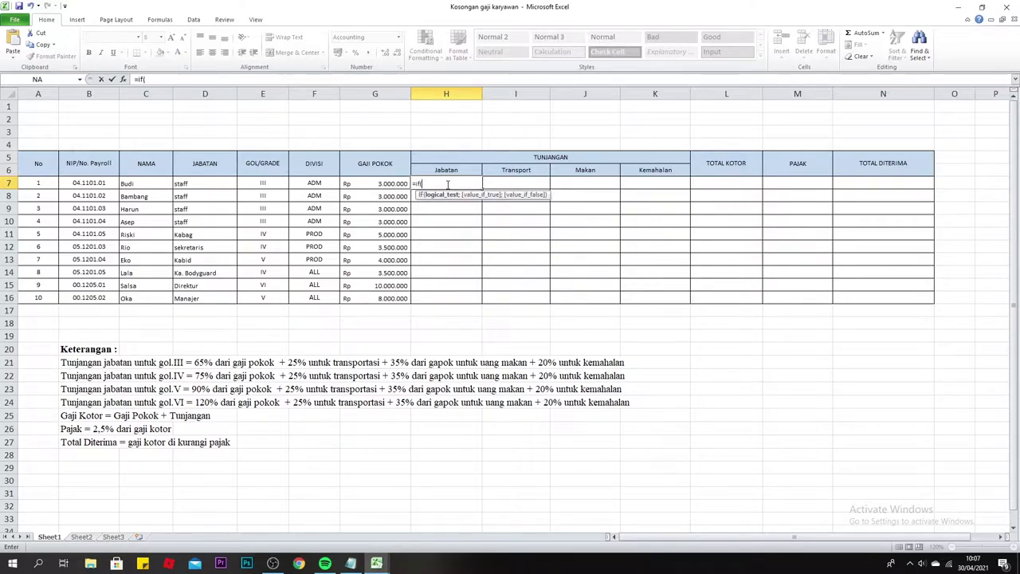
left_click(271, 184)
type("=")
type("\"III")
type("\"")
type(";")
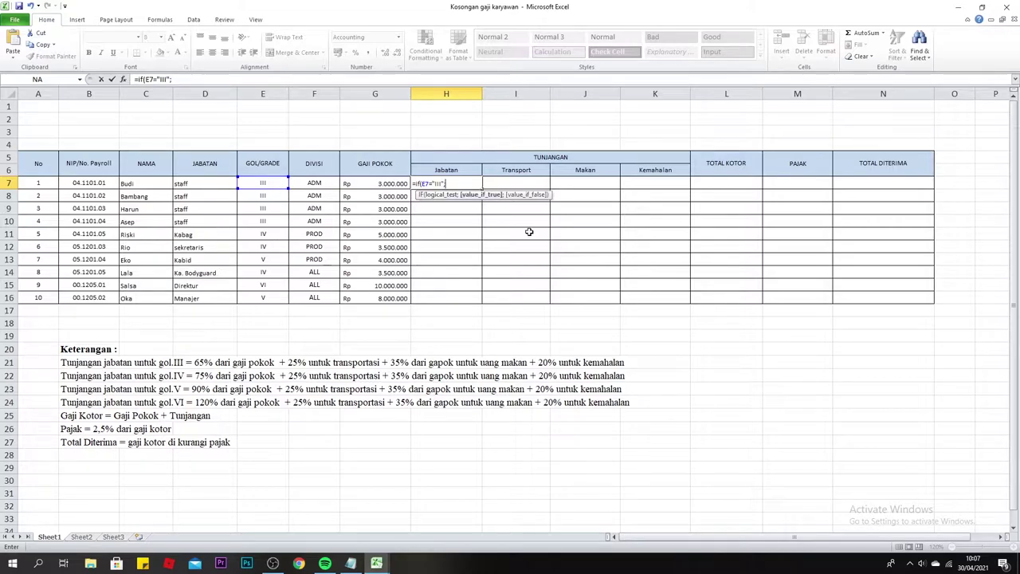
left_click(385, 187)
type("65")
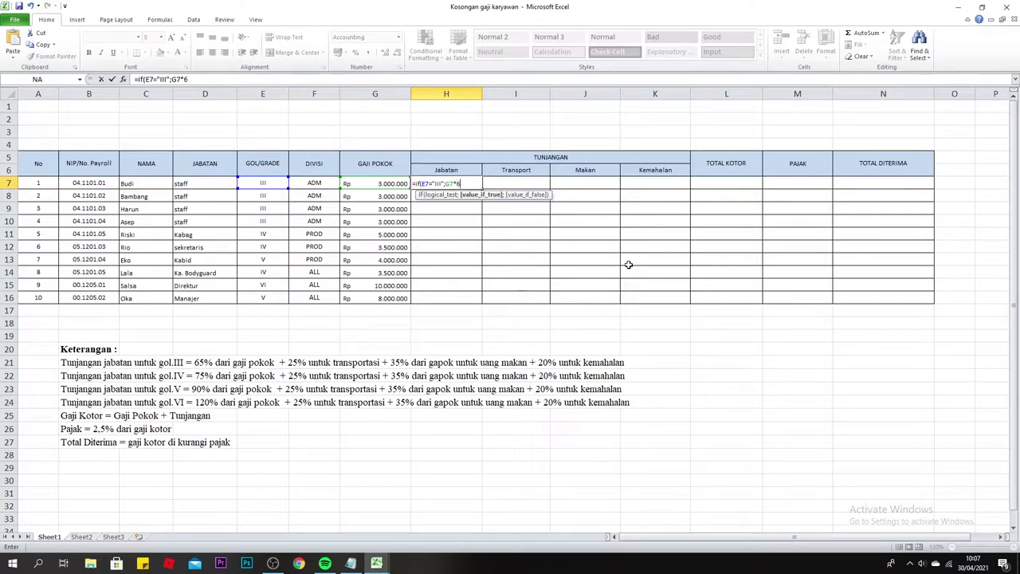
type("%")
type(";i")
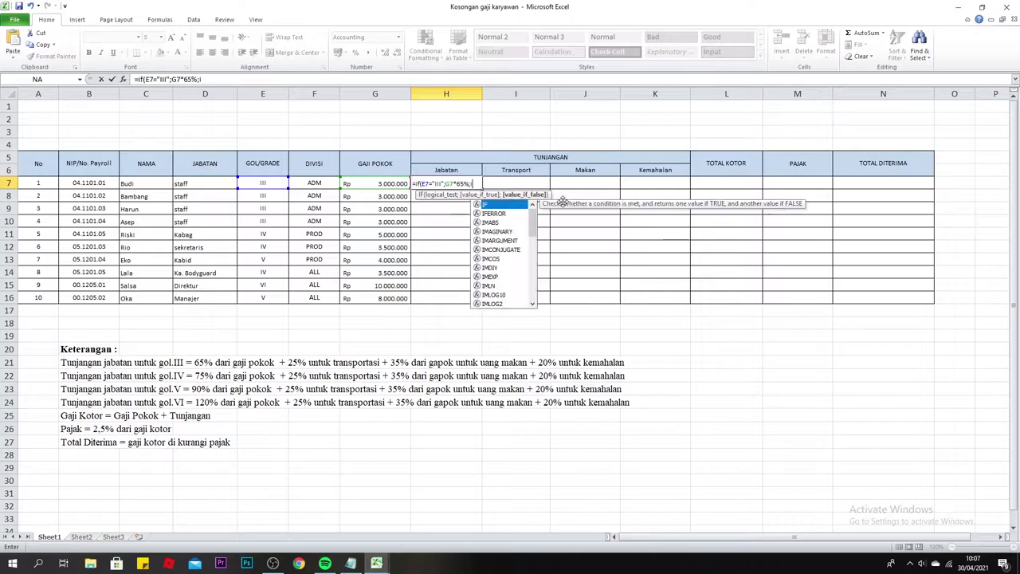
type("f(")
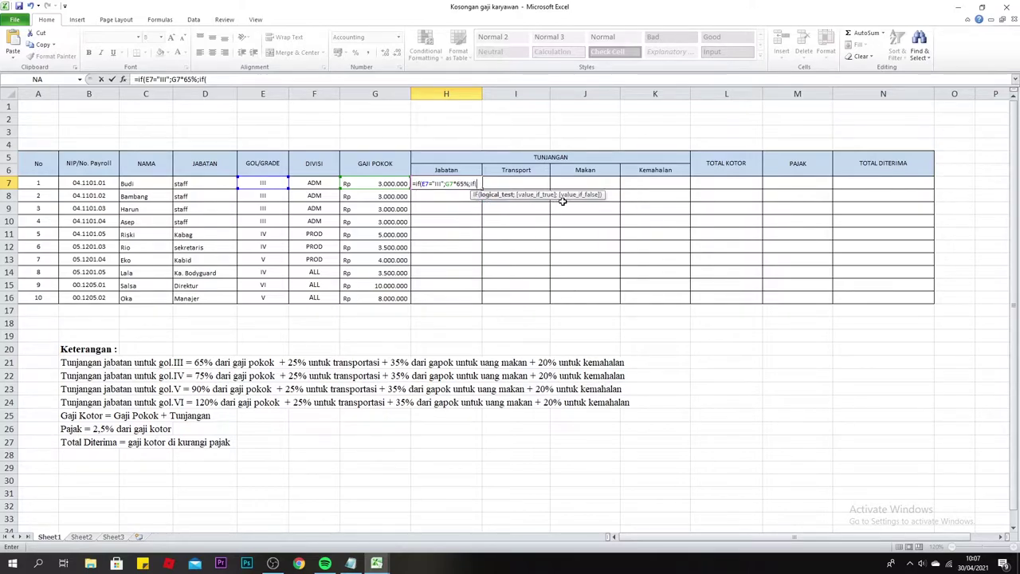
- Add nested IF branches paying 75% of G7 for grade IV and 90% for grade V
left_click(281, 185)
type("=")
type("\"I")
type("V\"")
type(";")
left_click(383, 183)
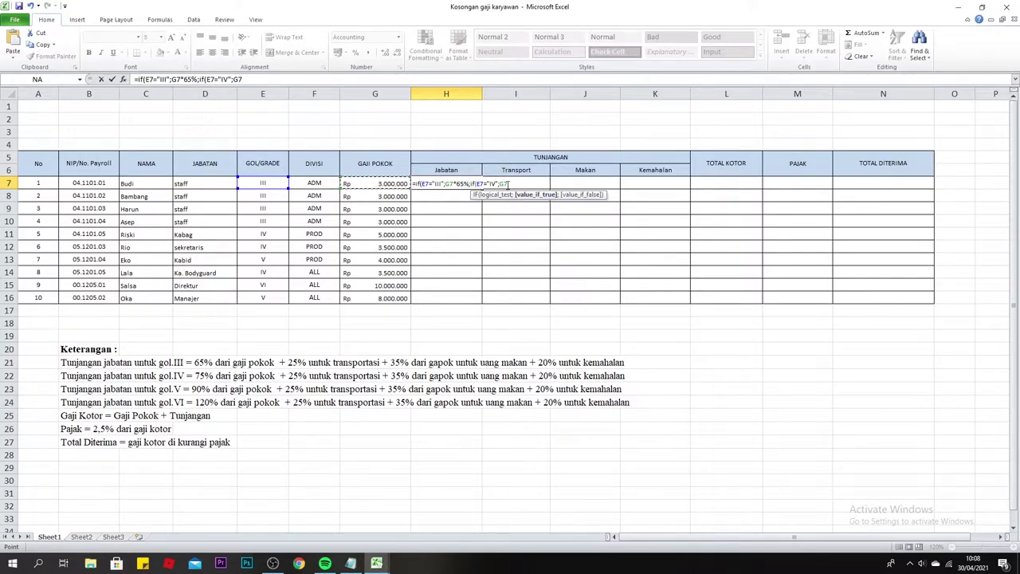
type("*")
type("75%")
type(";")
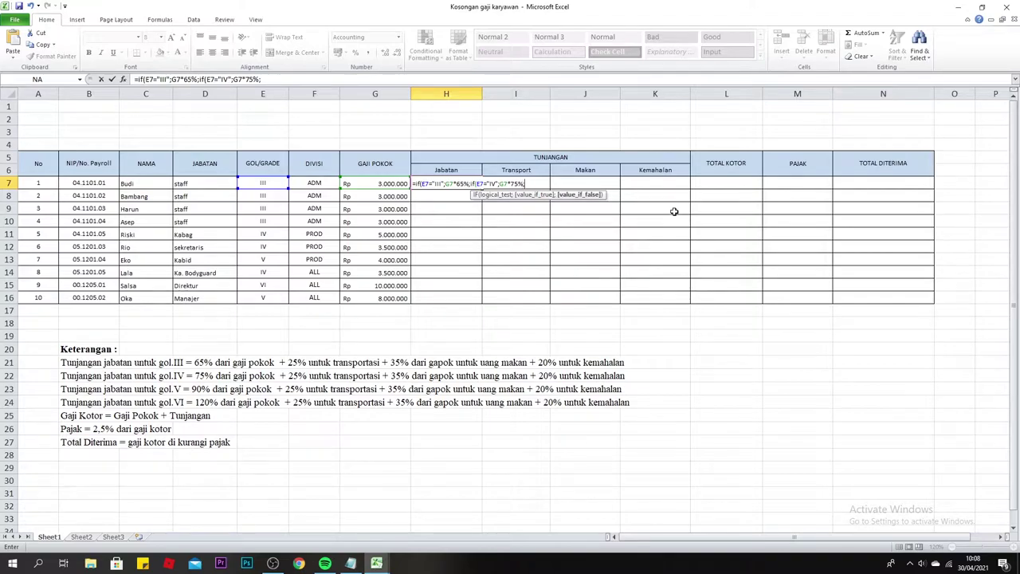
type("if(")
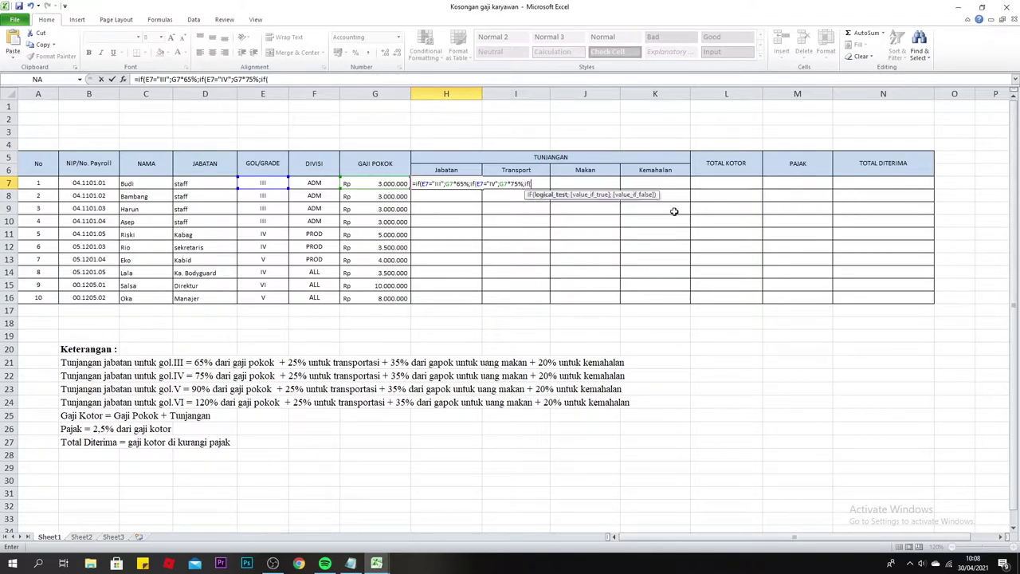
left_click(262, 183)
type("=")
type("\"V")
type("\"")
type(";")
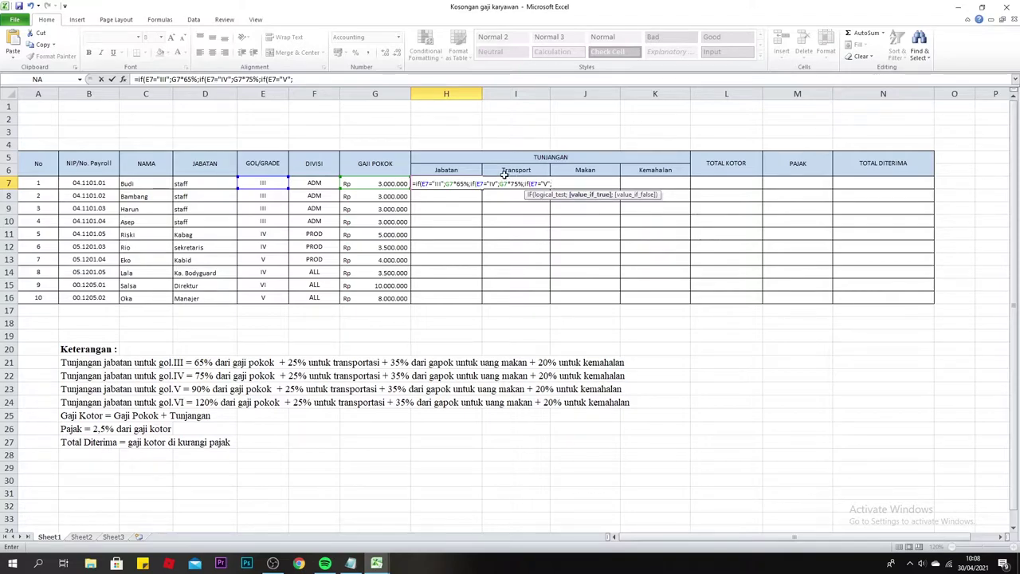
left_click(387, 182)
type("*90%")
type(";")
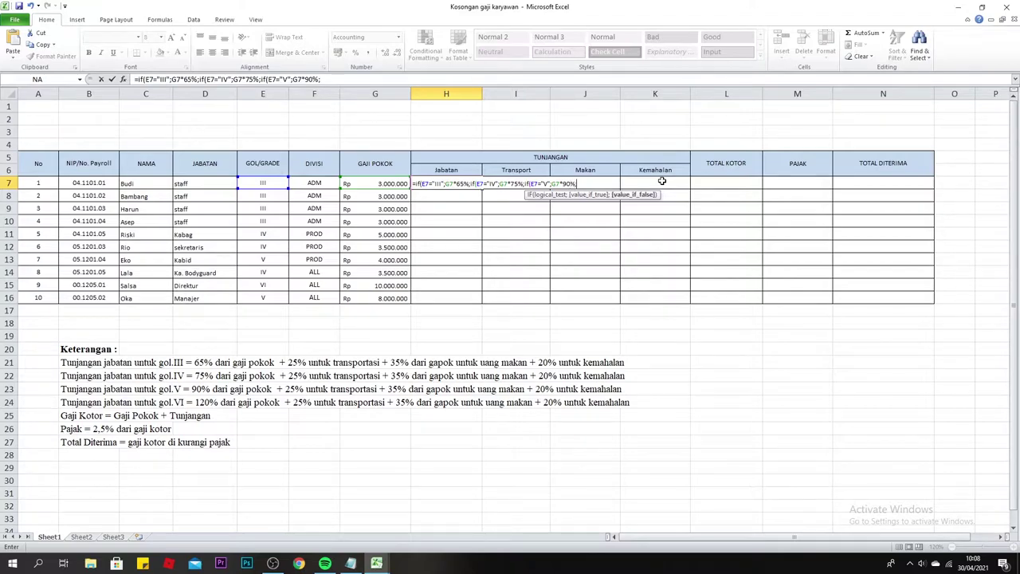
type("if")
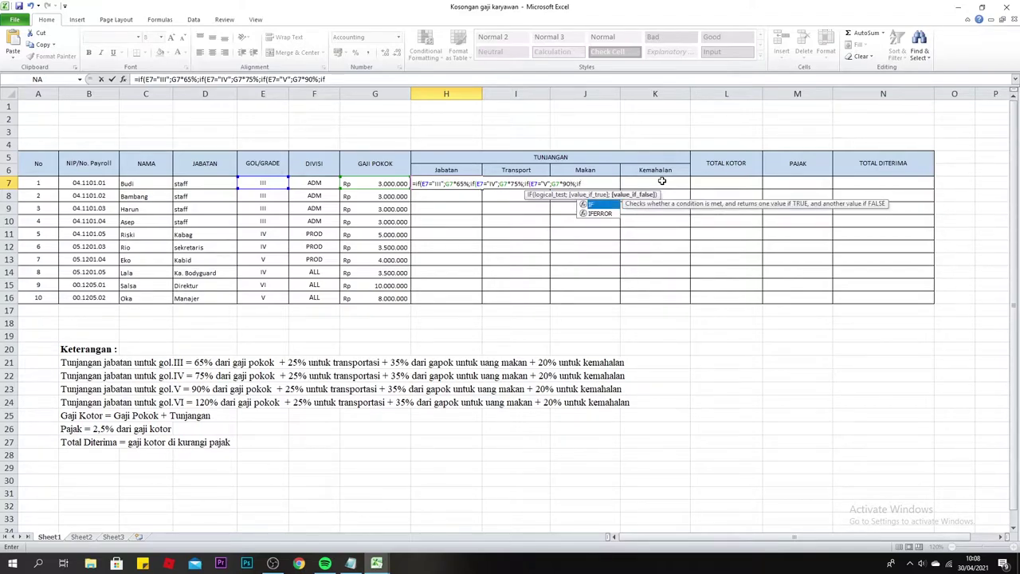
type("(")
- Add the grade VI 120% branch, close all brackets and enter the formula, showing Rp 1.950.000
left_click(273, 183)
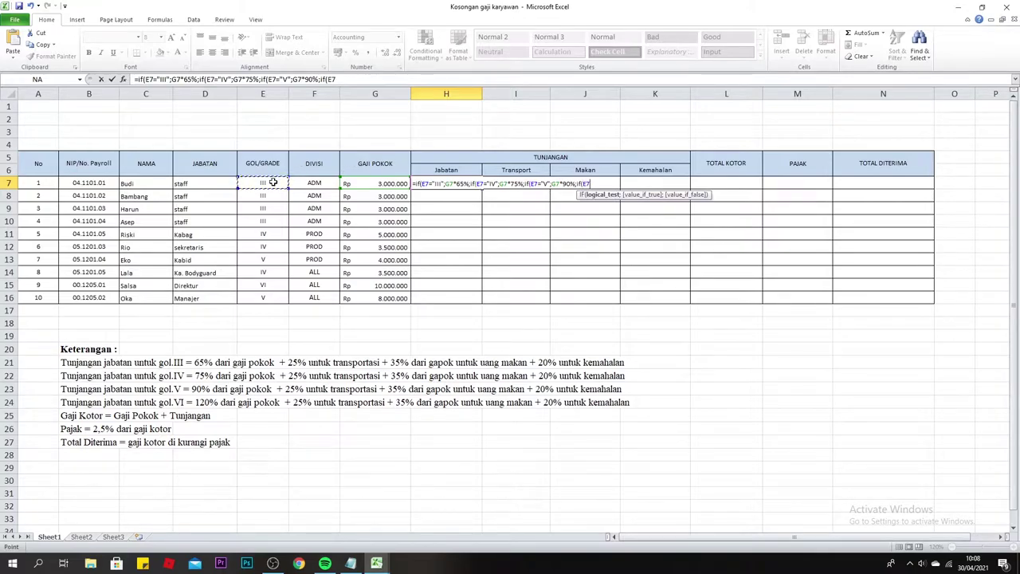
type("=\"")
type("VI")
type("\"V\"")
type(";")
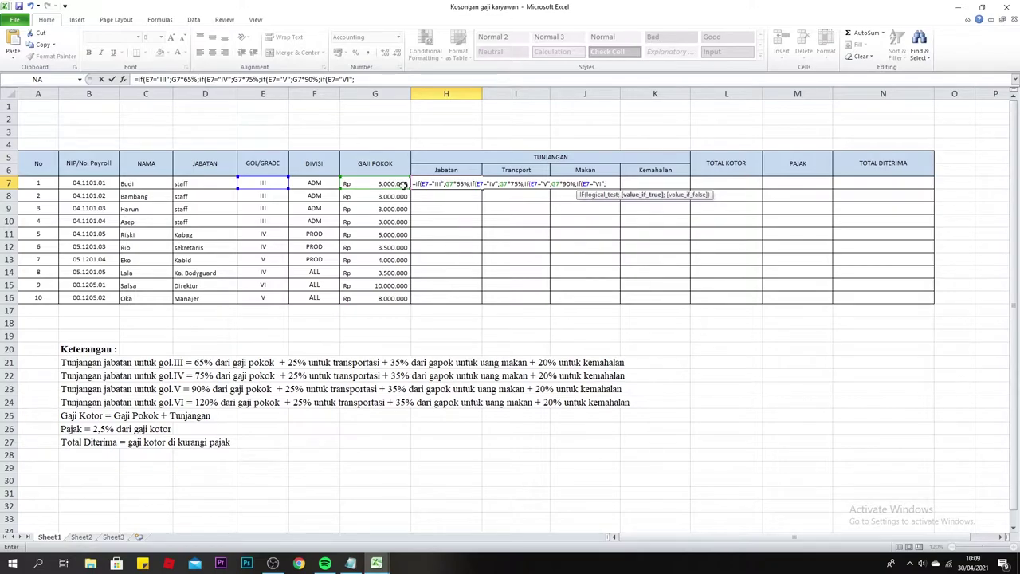
left_click(403, 185)
type("*120")
type("%")
type(")")
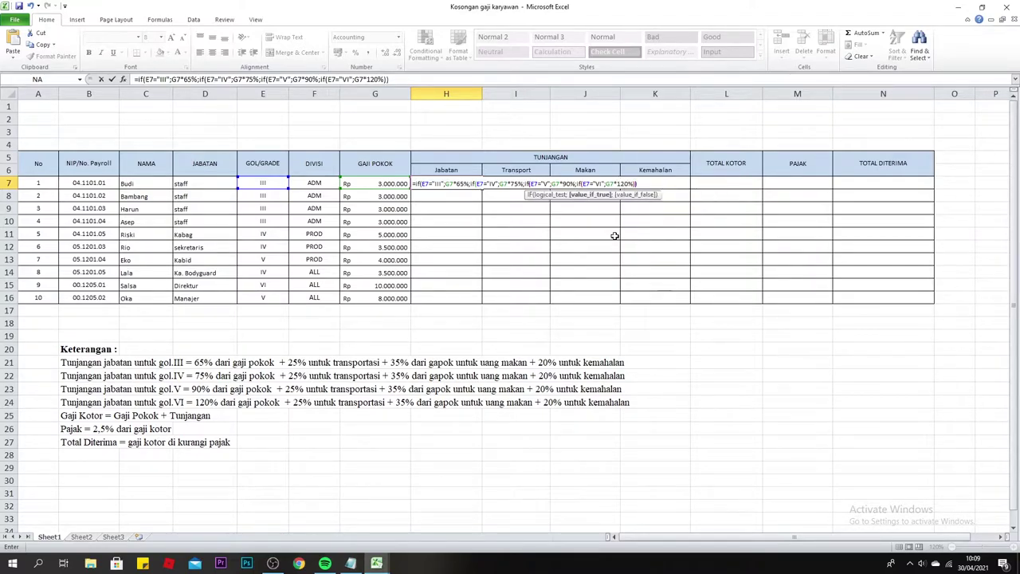
type(")")
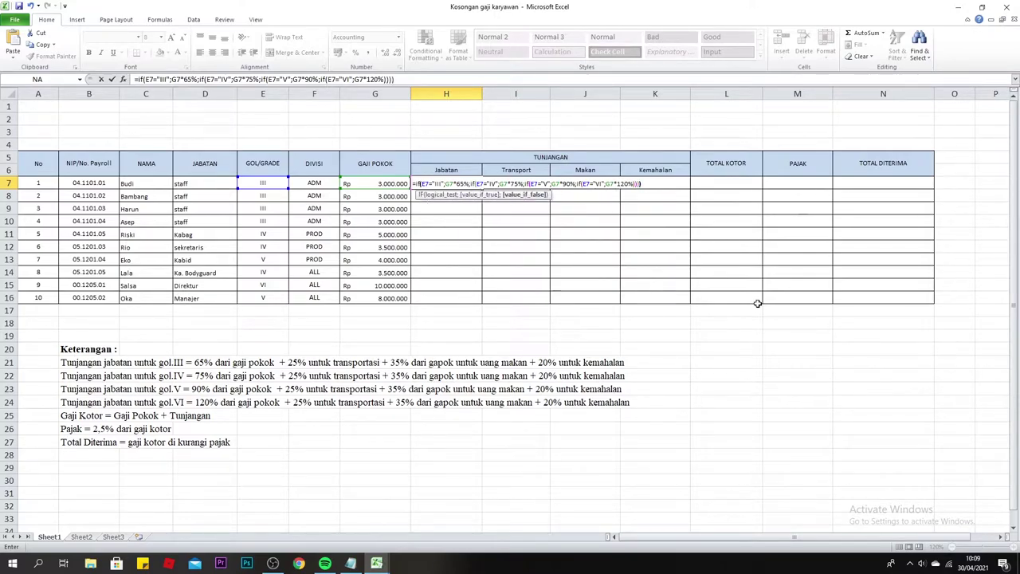
type(")")
key("Return")
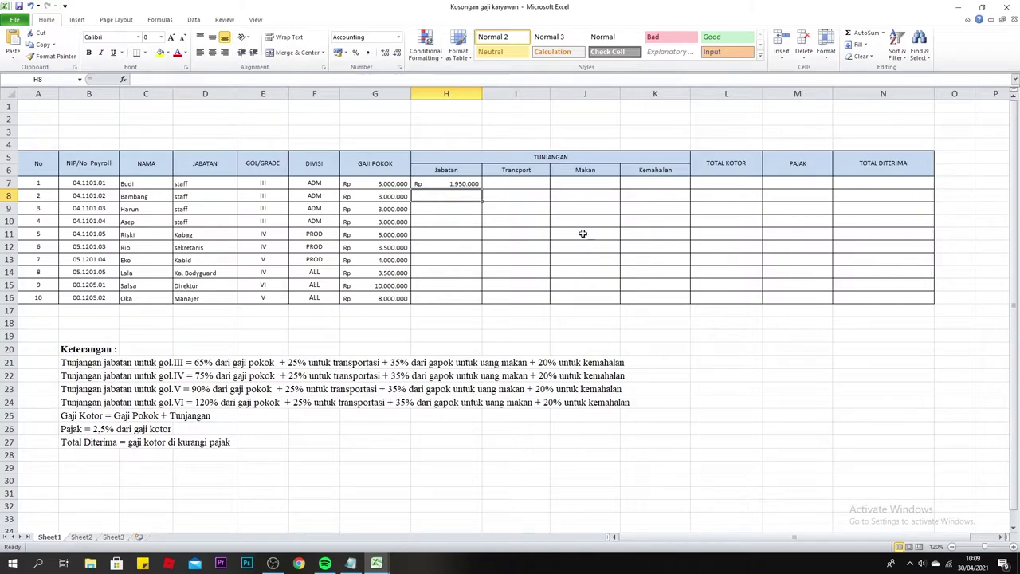
- Fill the H7 Jabatan formula down through H16 for all ten employees
left_click(450, 184)
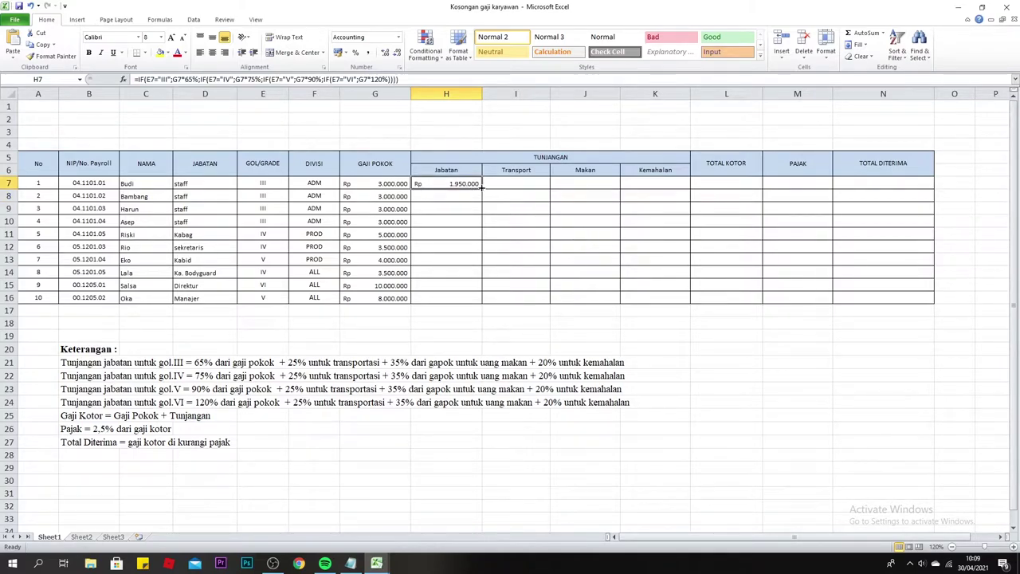
left_click_drag(481, 185, 483, 305)
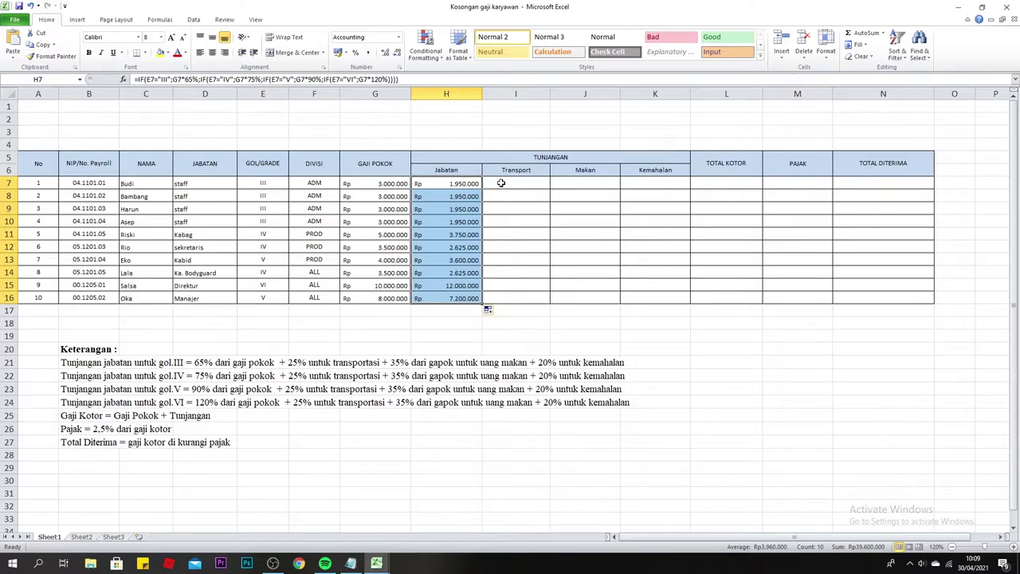
left_click(501, 183)
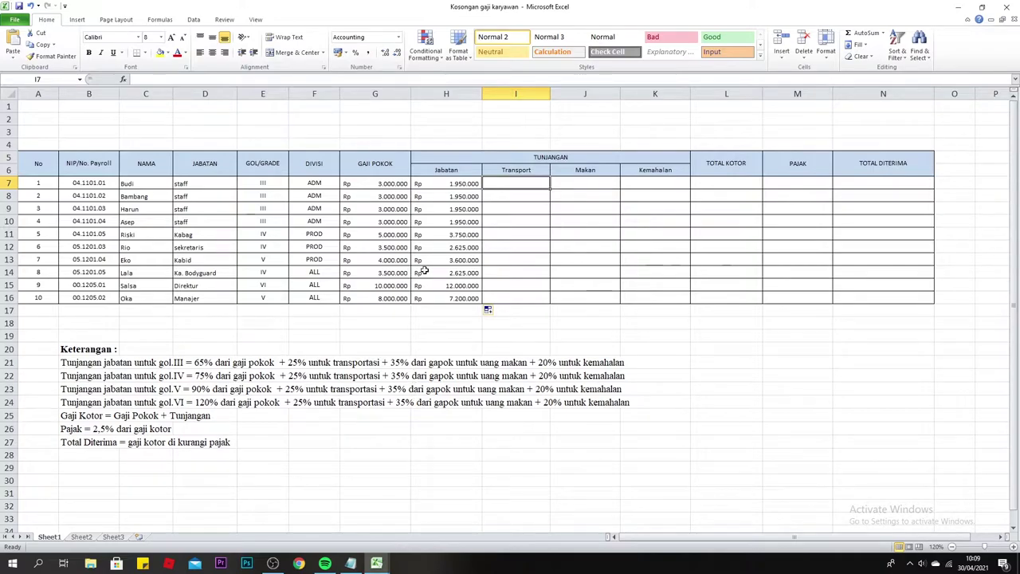
- Copy the Jabatan IF formula from H7 and paste it into Transport cell I7
left_click(460, 183)
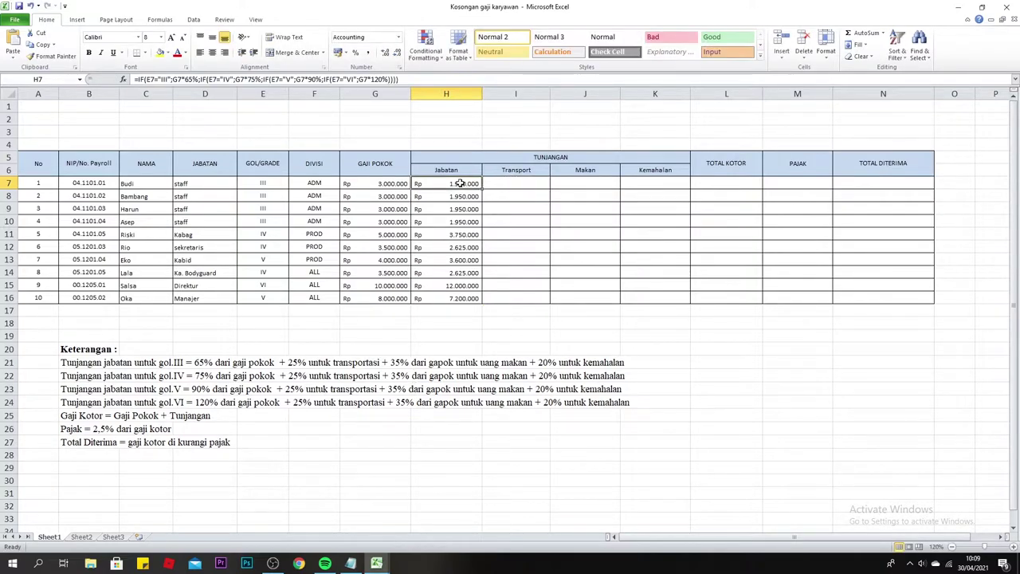
double_click(458, 184)
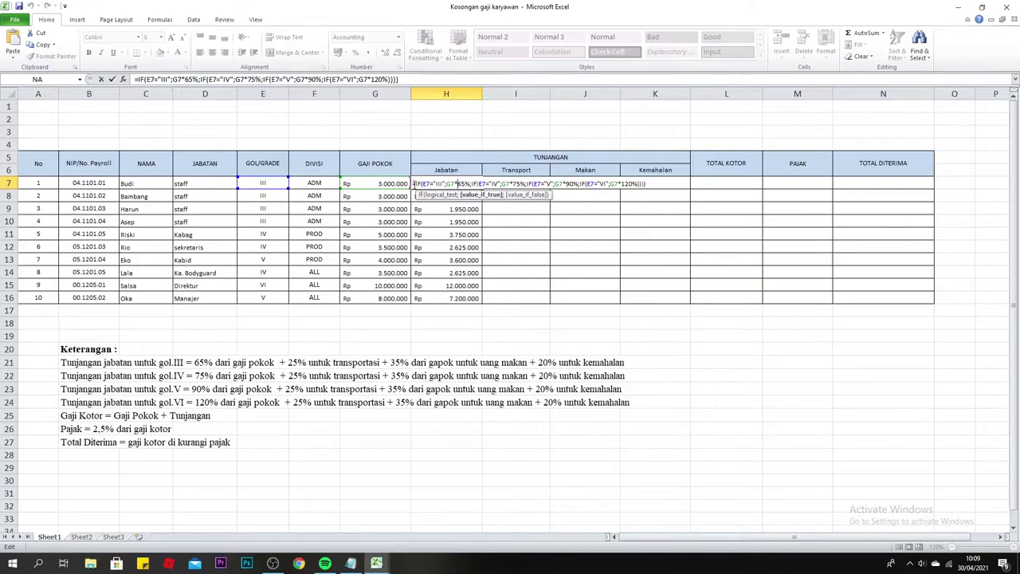
left_click_drag(411, 184, 650, 185)
right_click(575, 185)
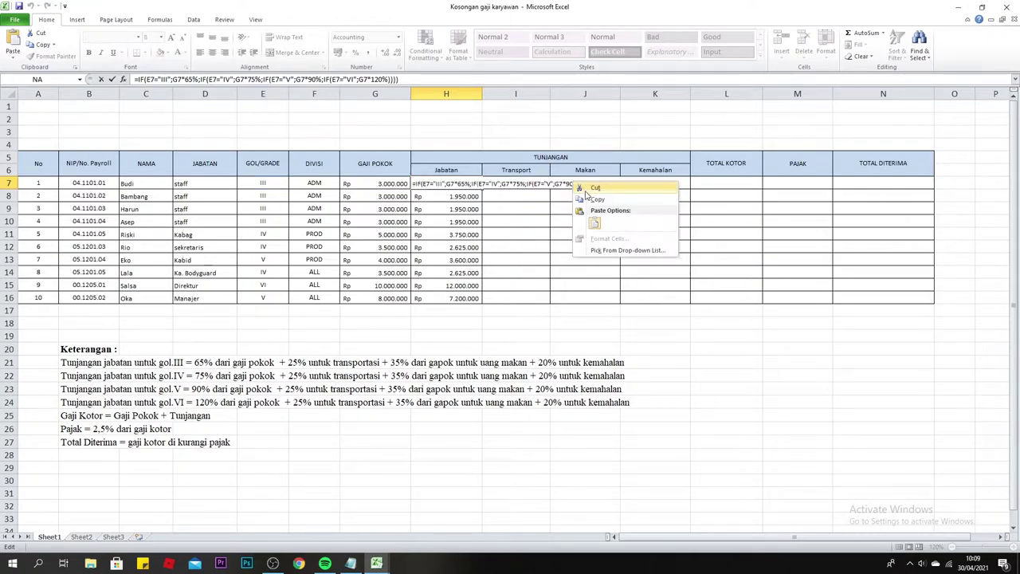
left_click(593, 199)
left_click(528, 210)
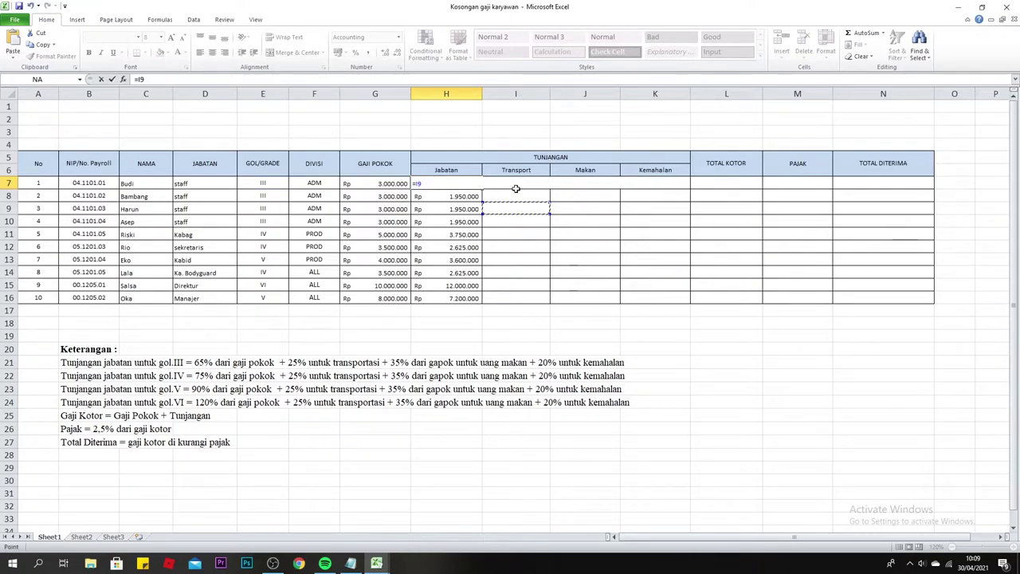
key("Escape")
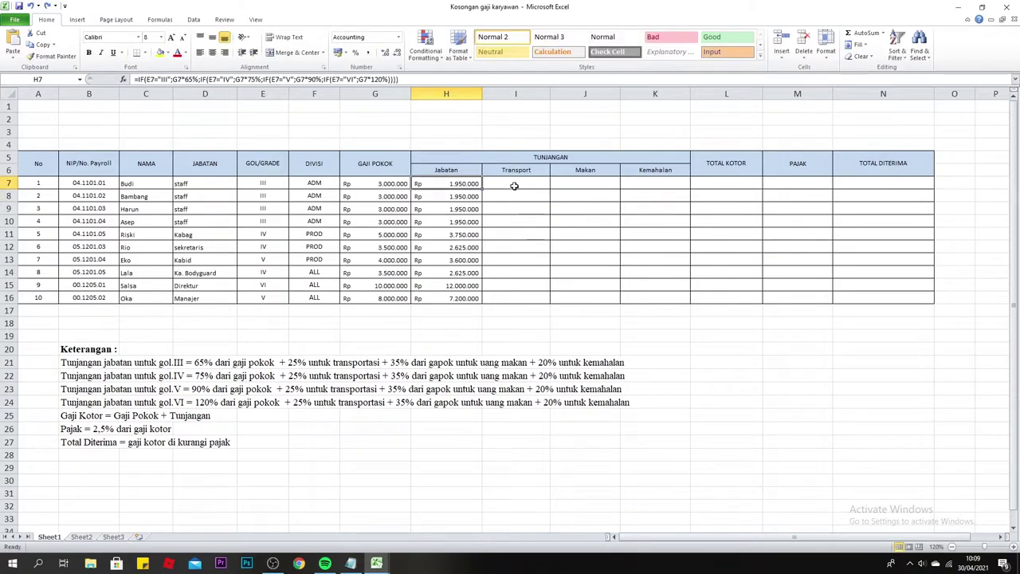
left_click(517, 182)
key("ctrl+v")
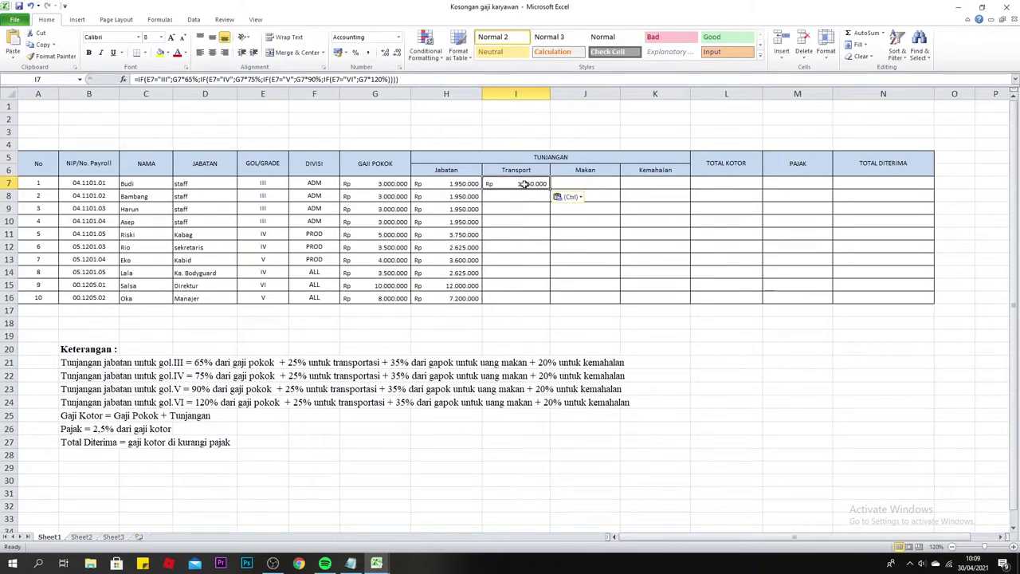
- Change every grade percentage in the I7 formula to 25% and enter it, giving Rp 750.000
double_click(524, 183)
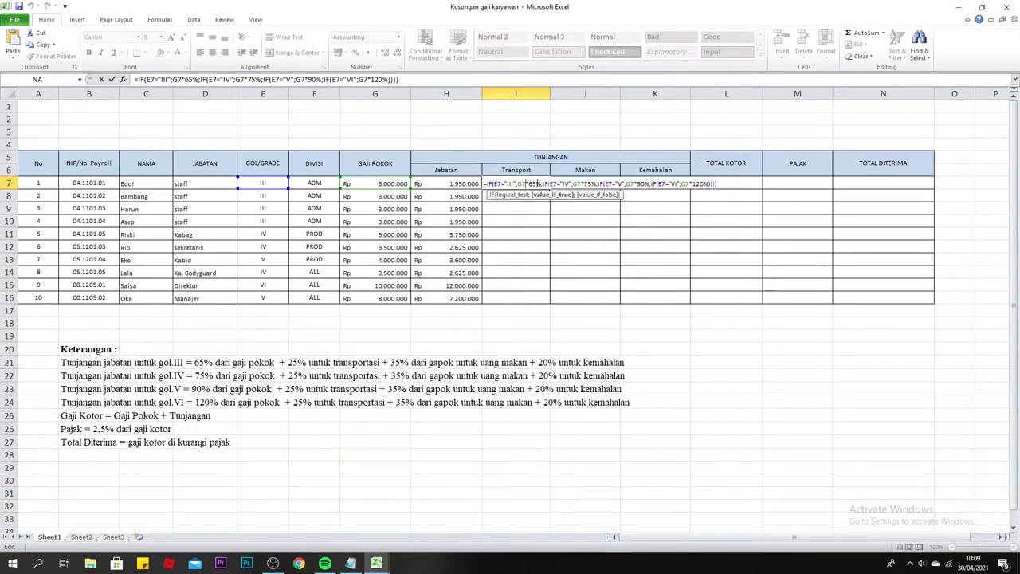
key("BackSpace")
key("BackSpace")
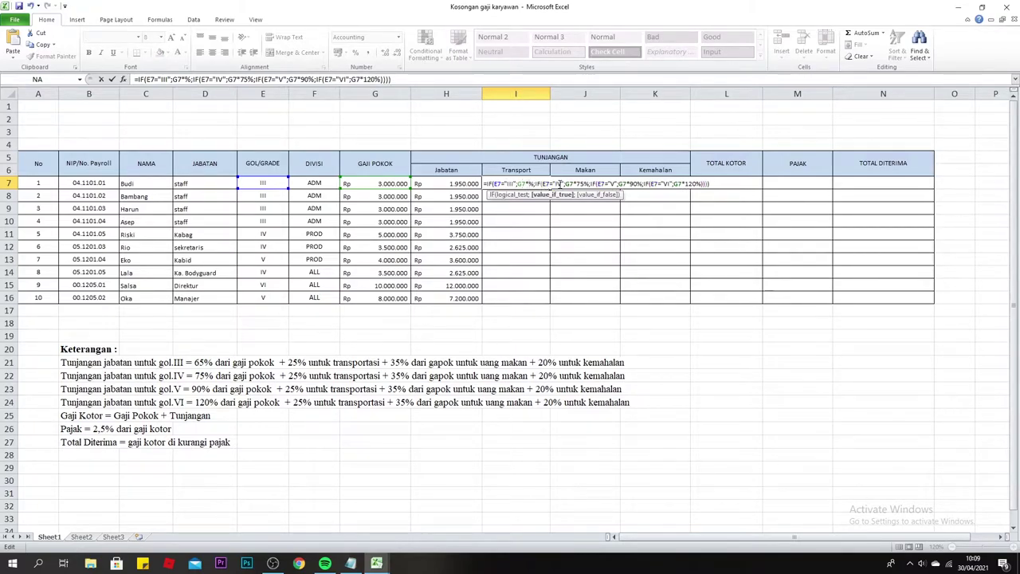
type("25")
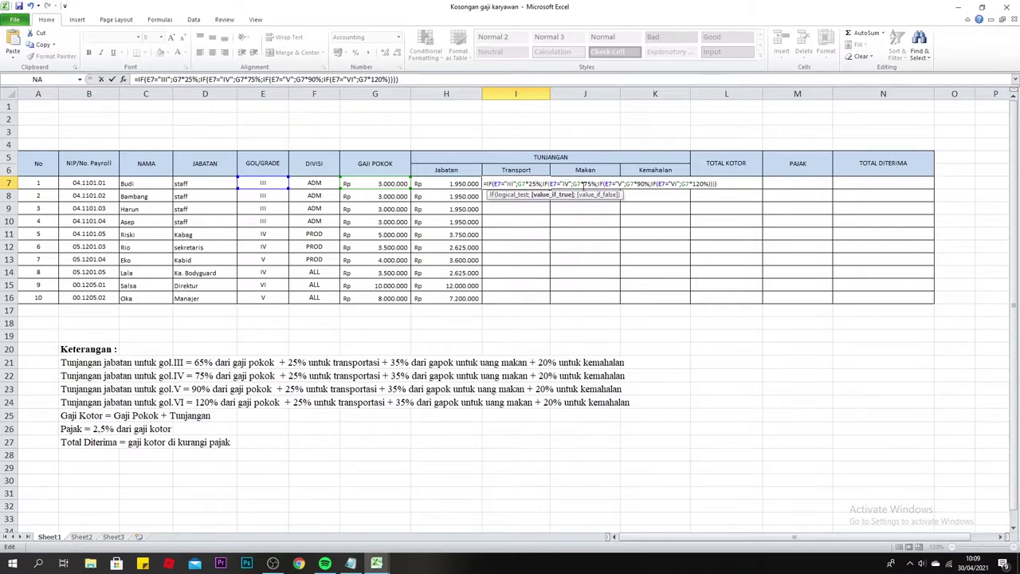
left_click(592, 184)
key("BackSpace")
key("BackSpace")
type("25")
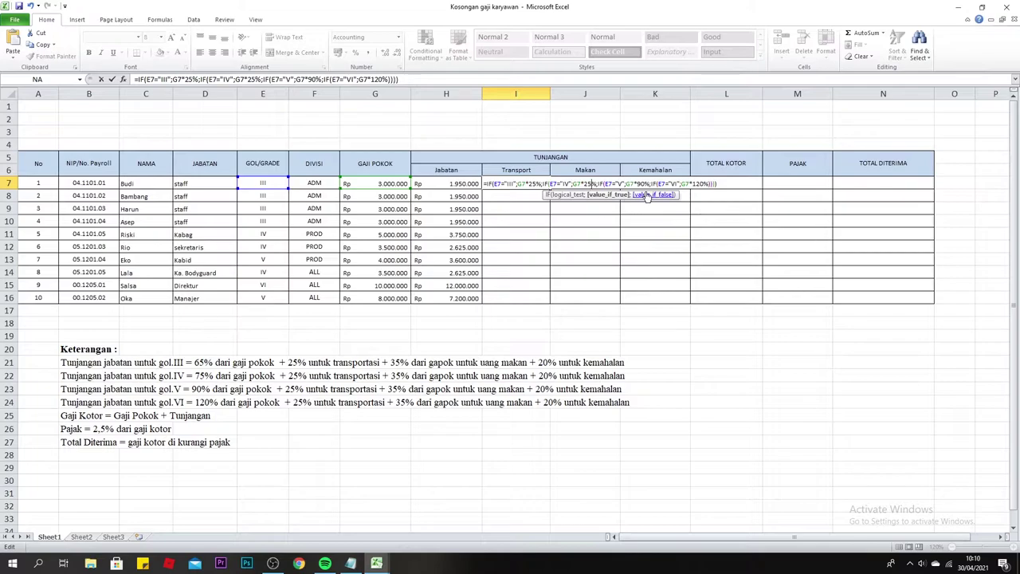
left_click(647, 184)
left_click(647, 184)
key("BackSpace")
key("BackSpace")
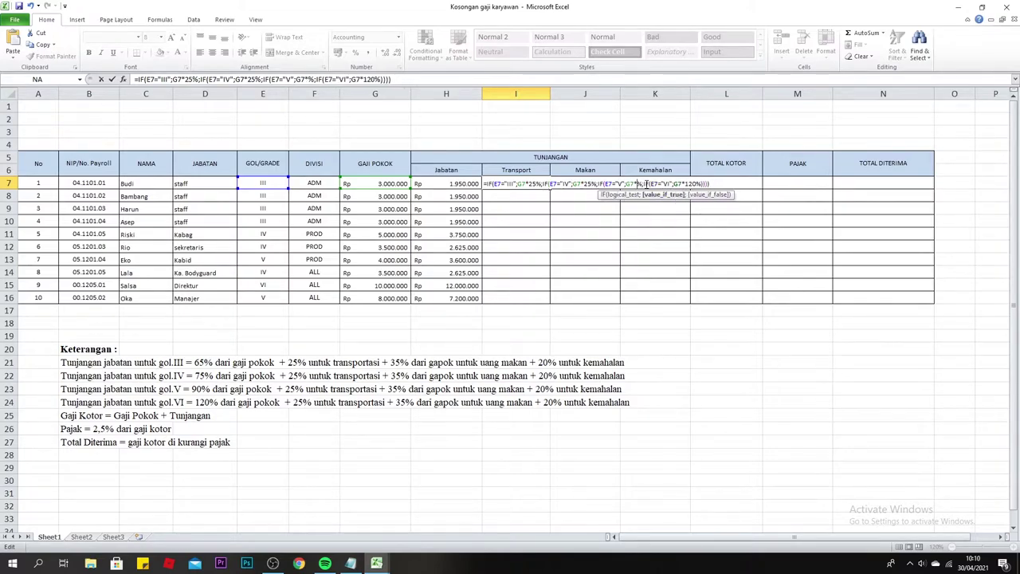
type("25")
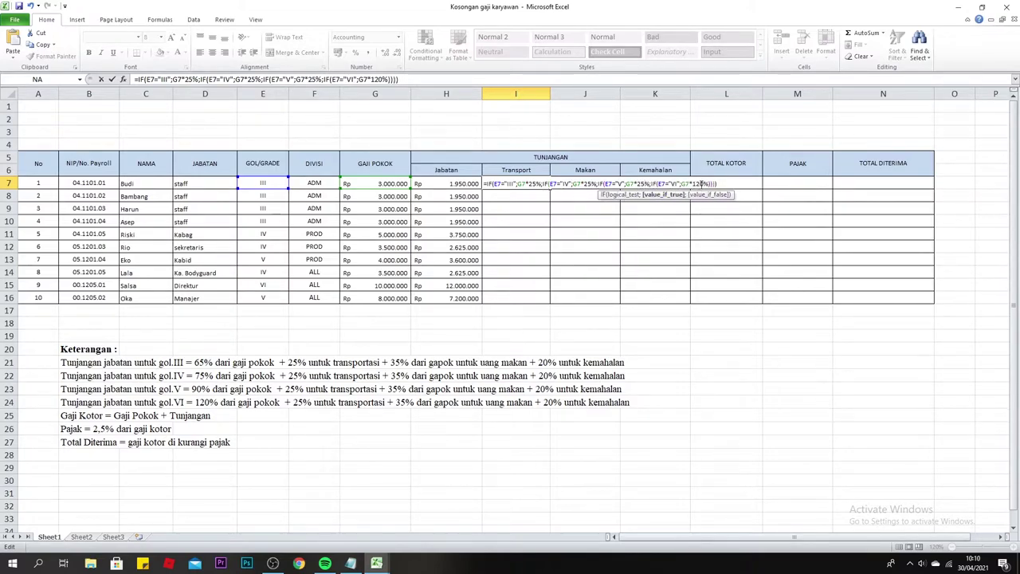
left_click(702, 184)
key("BackSpace")
key("BackSpace")
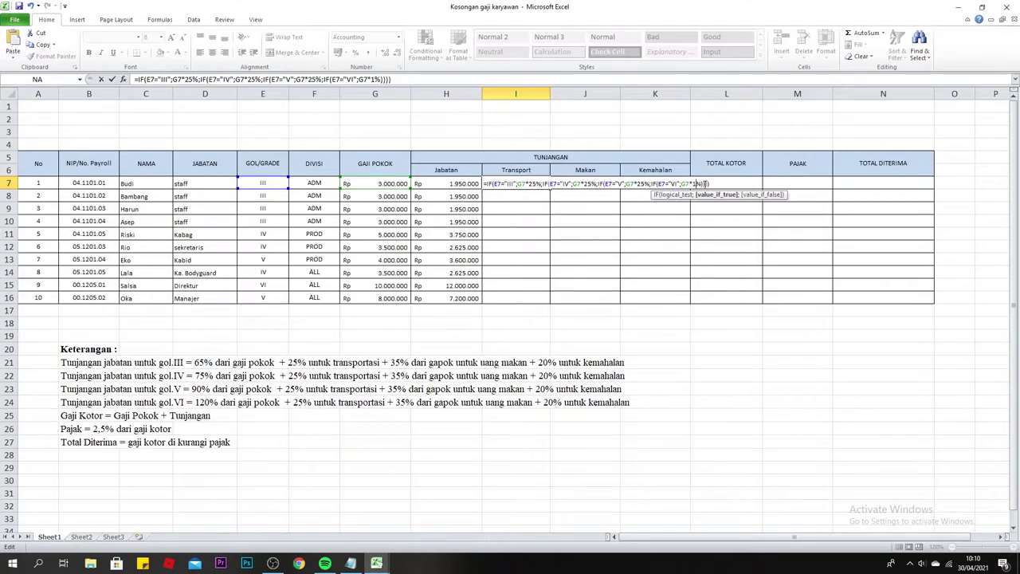
type("25")
key("Return")
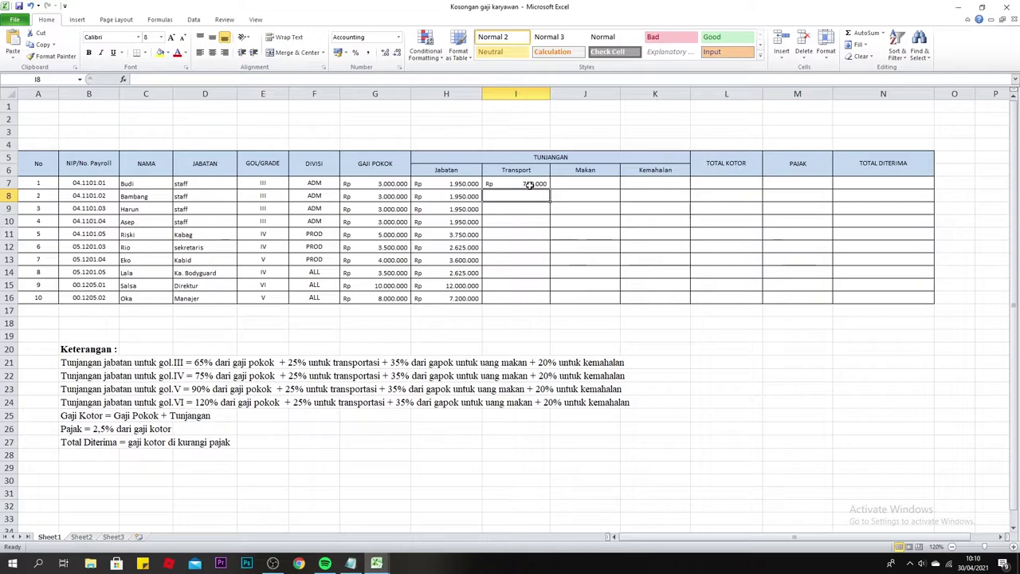
left_click(527, 183)
- Fill the Transport formula down to I16, then return to the Kosongan gaji karyawan workbook
left_click_drag(549, 190, 547, 301)
left_click(602, 247)
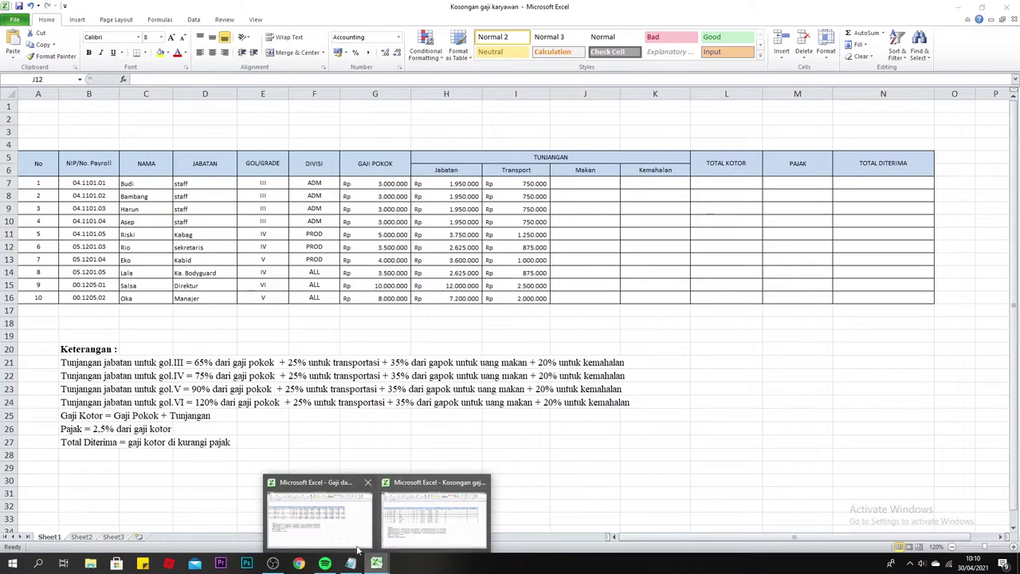
mouse_move(376, 564)
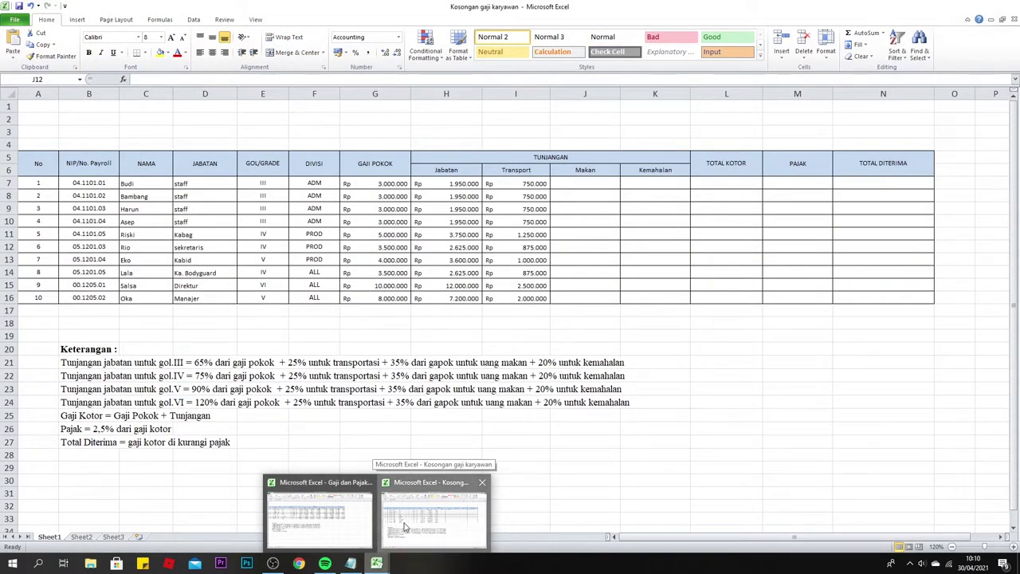
left_click(403, 526)
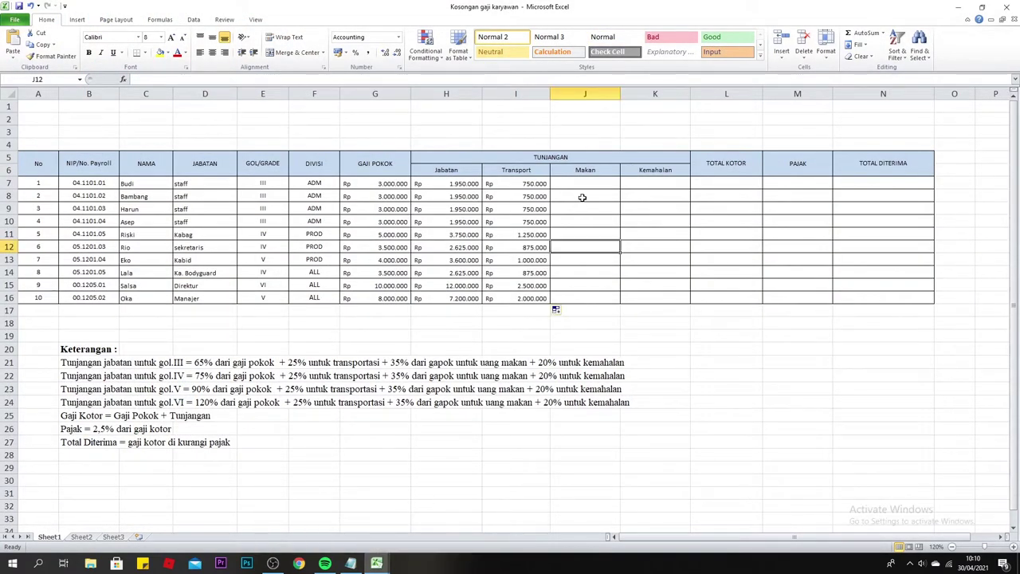
- Select Makan cell J7 and look up the allowance rules in the notes
left_click(585, 182)
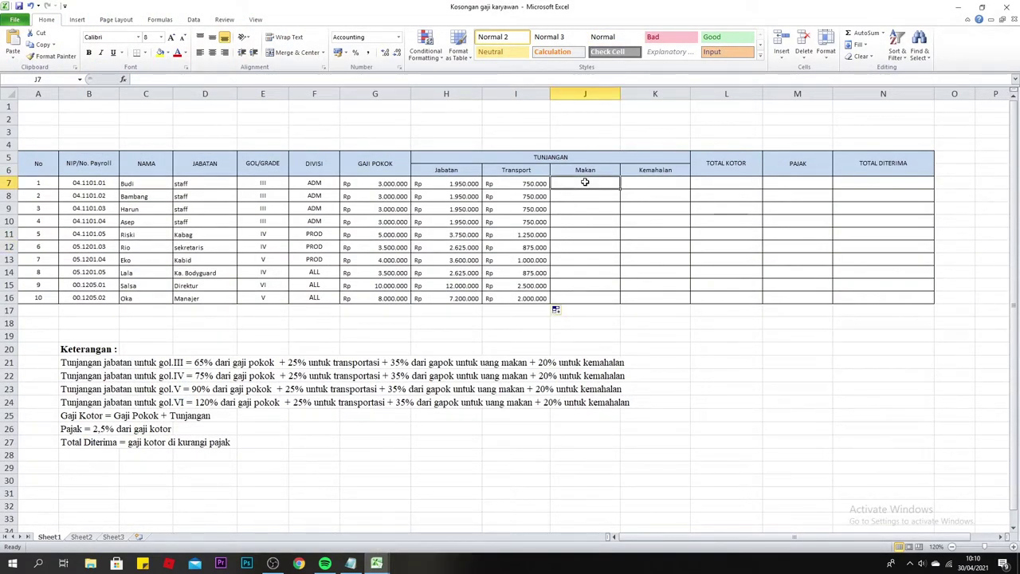
type("=")
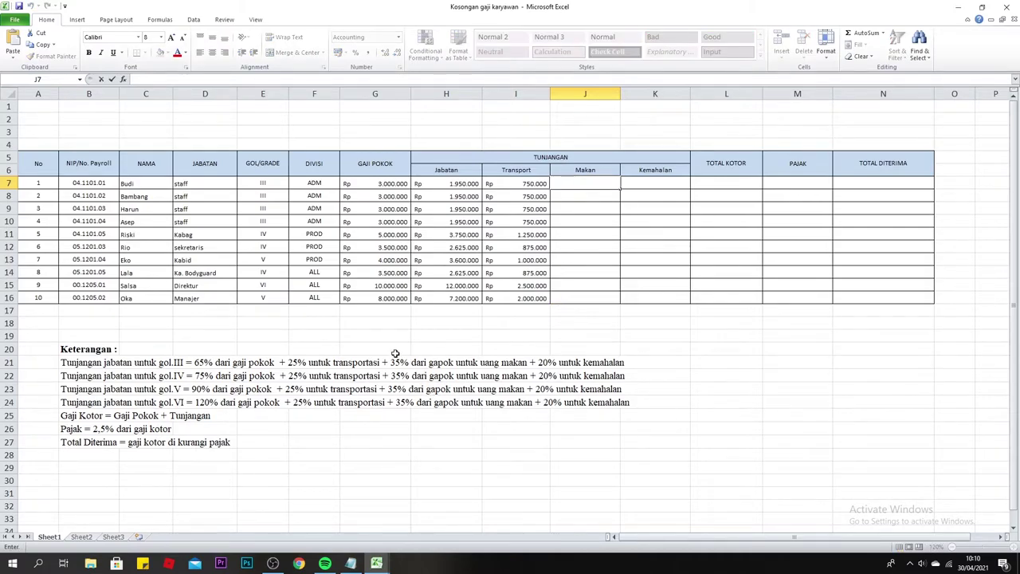
key("Escape")
left_click_drag(390, 357, 613, 402)
left_click(542, 434)
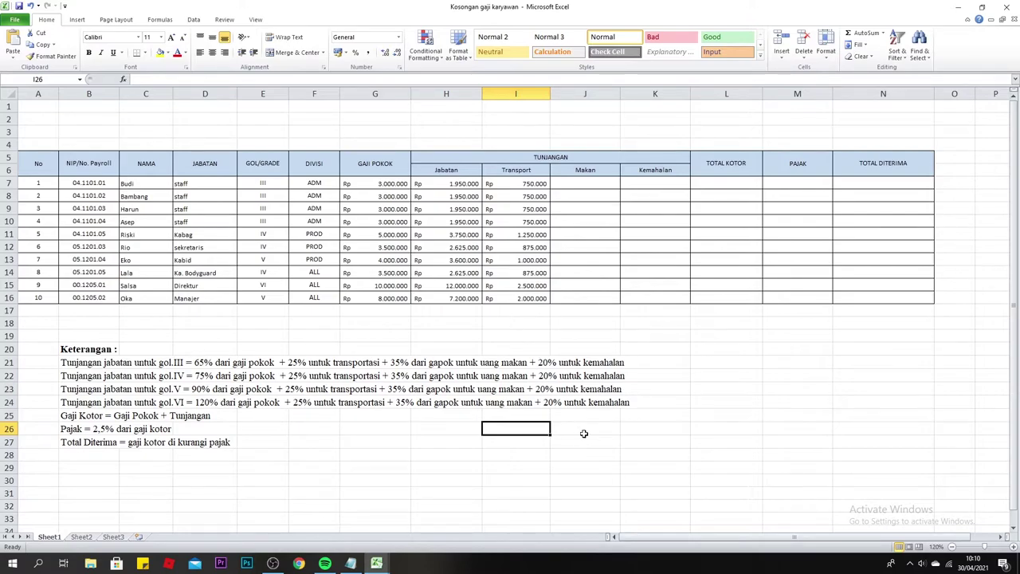
- Enter =(35%*G7) in J7 for the Makan allowance
left_click(588, 184)
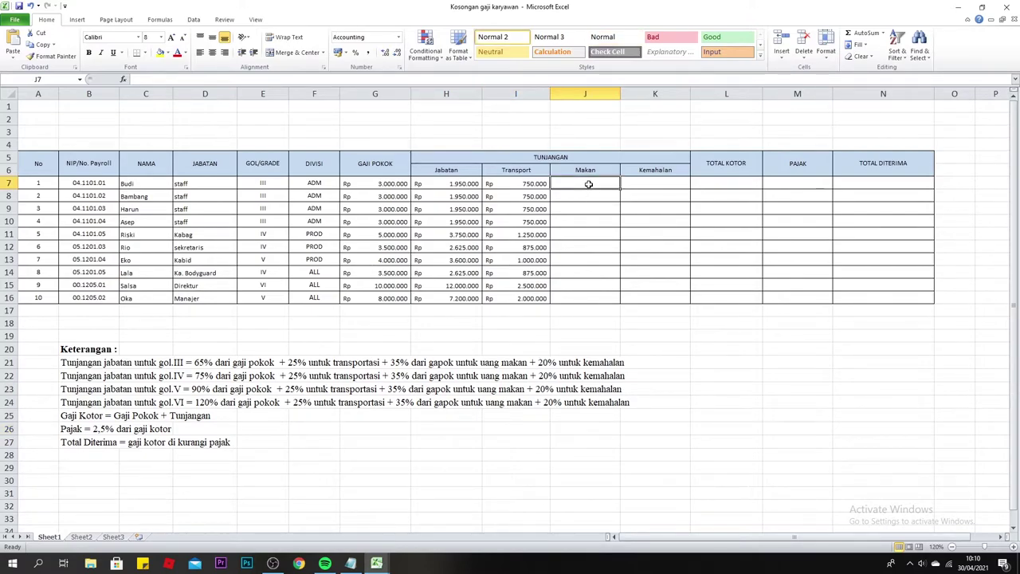
double_click(589, 184)
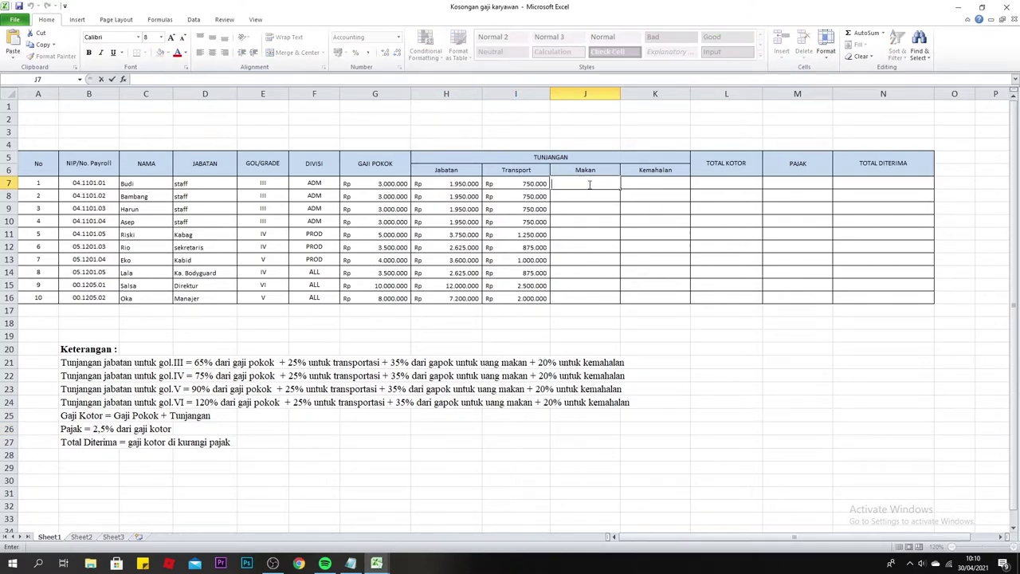
left_click_drag(392, 349, 446, 402)
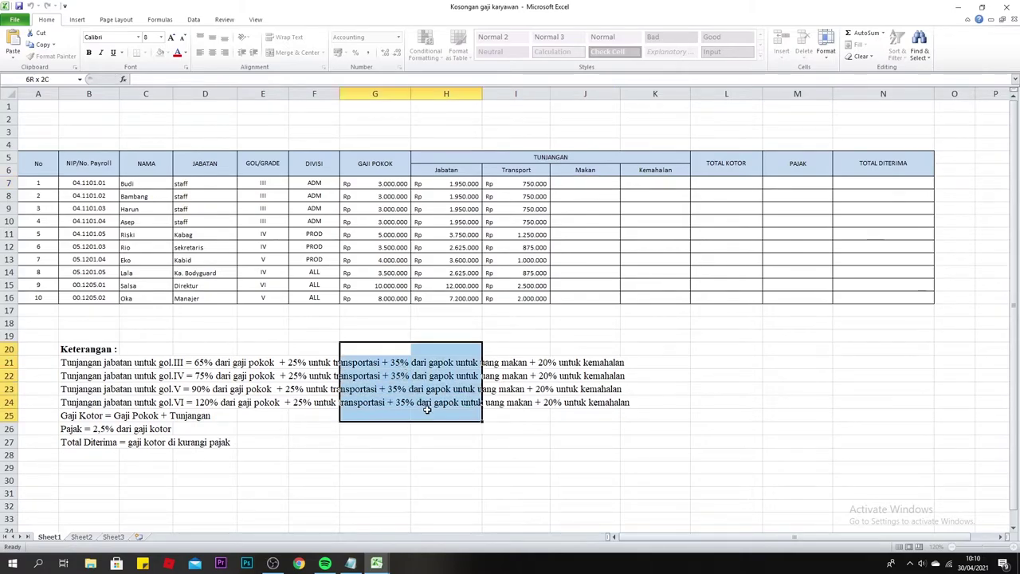
left_click(571, 183)
double_click(570, 183)
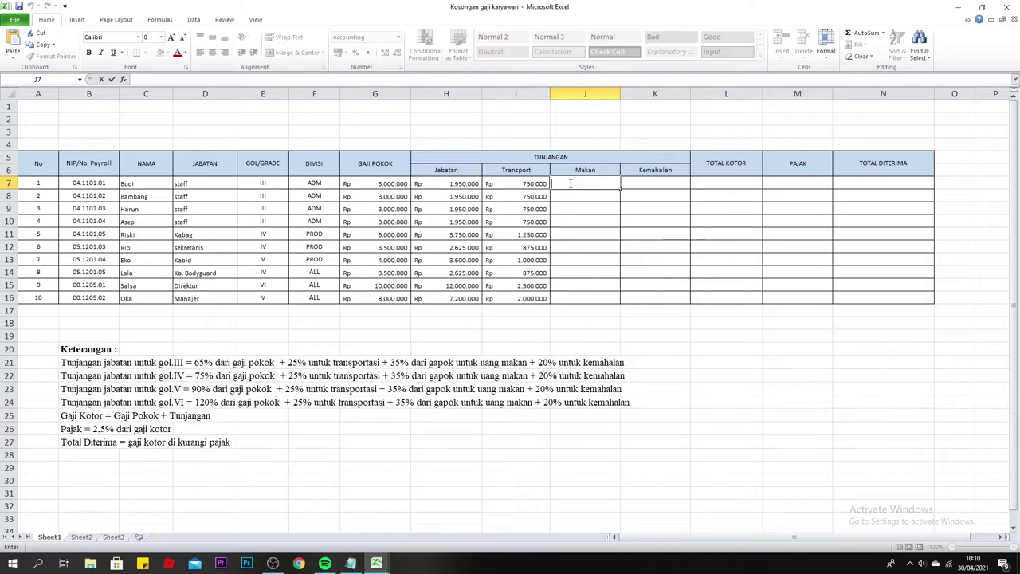
type("=(")
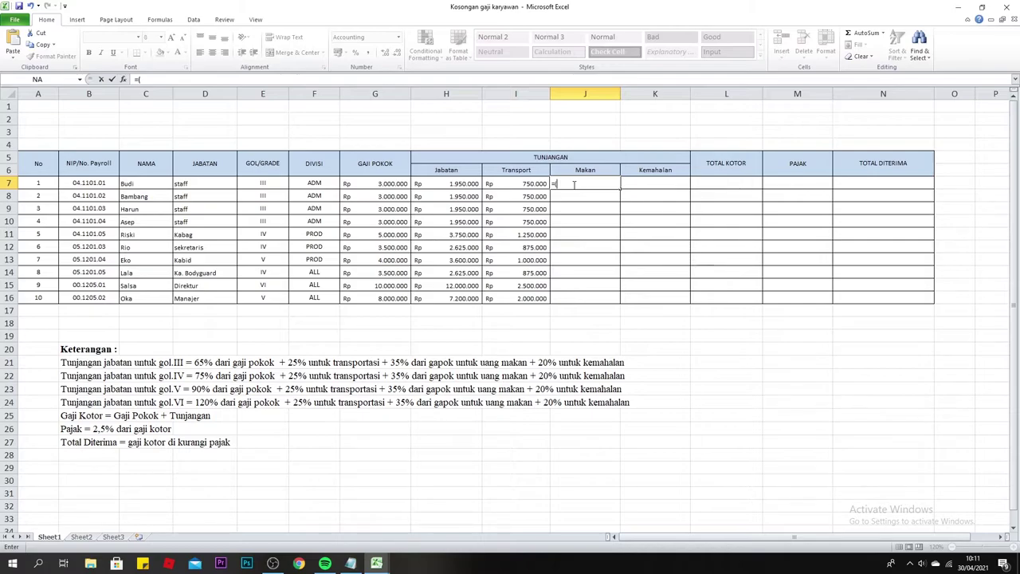
type("%*")
left_click(397, 184)
type(")")
key("Return")
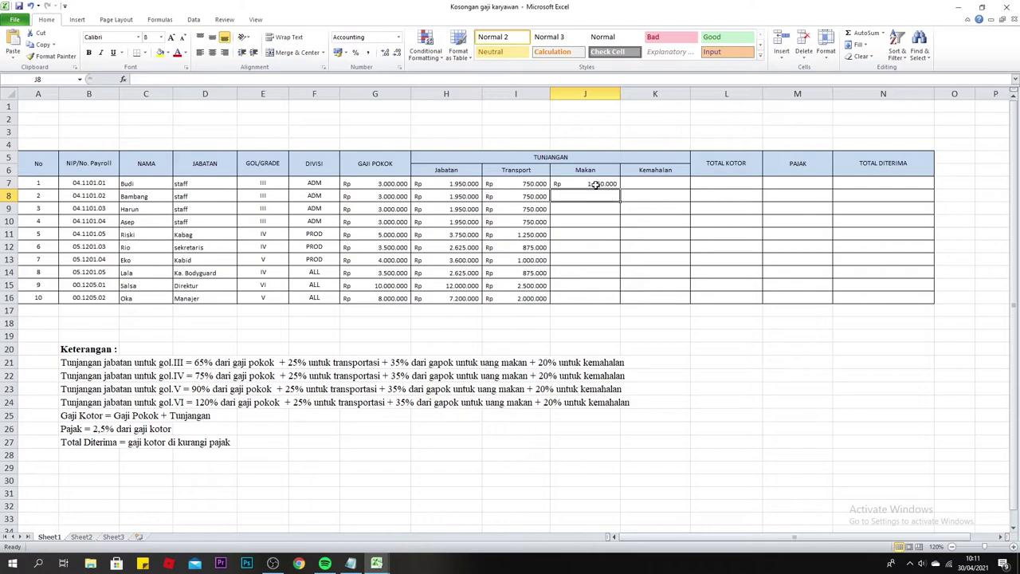
- Compare with the finished workbook, then fill the Makan formula down to J16
left_click(375, 563)
left_click(341, 536)
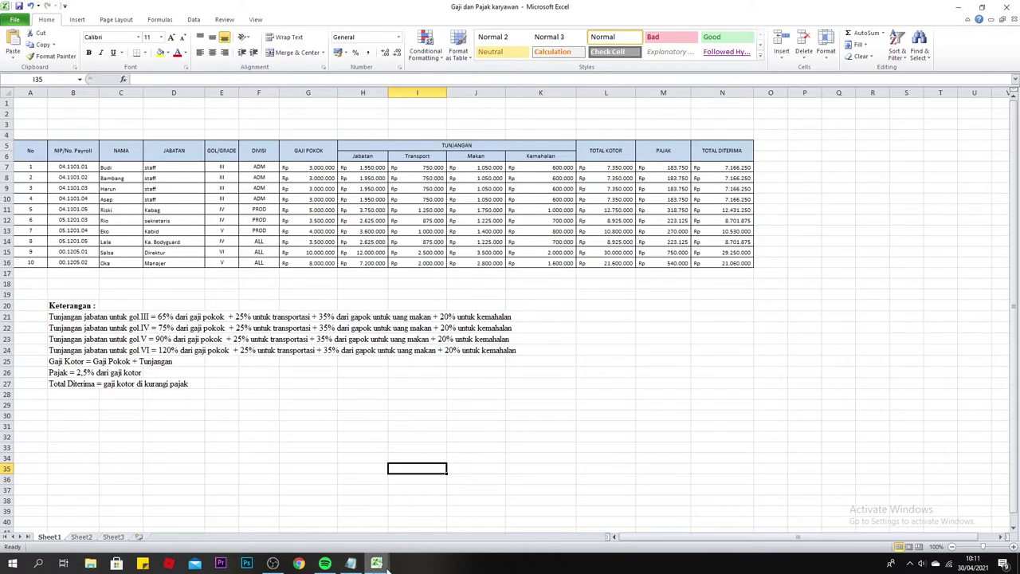
left_click(426, 510)
left_click(602, 185)
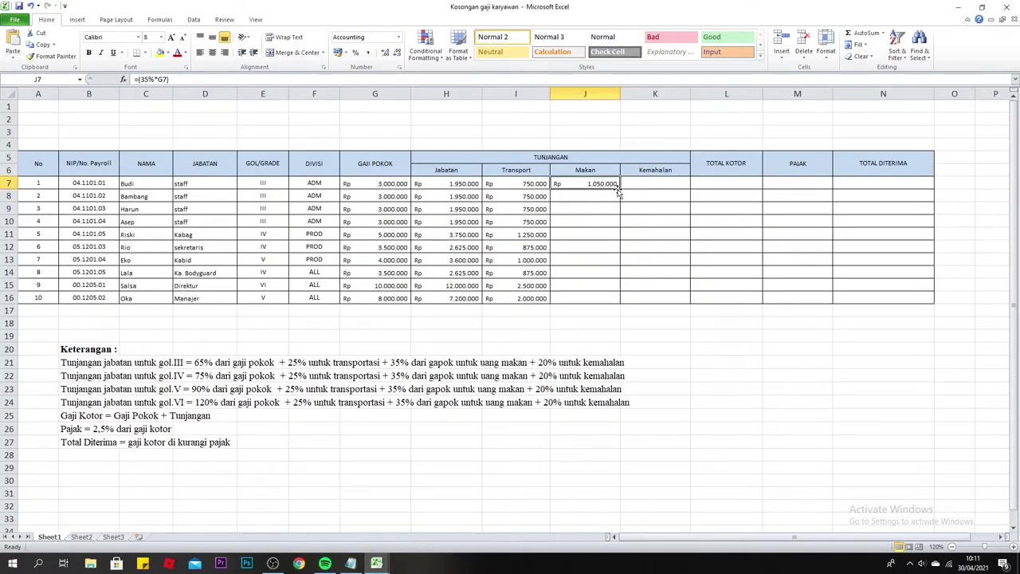
left_click_drag(618, 189, 618, 300)
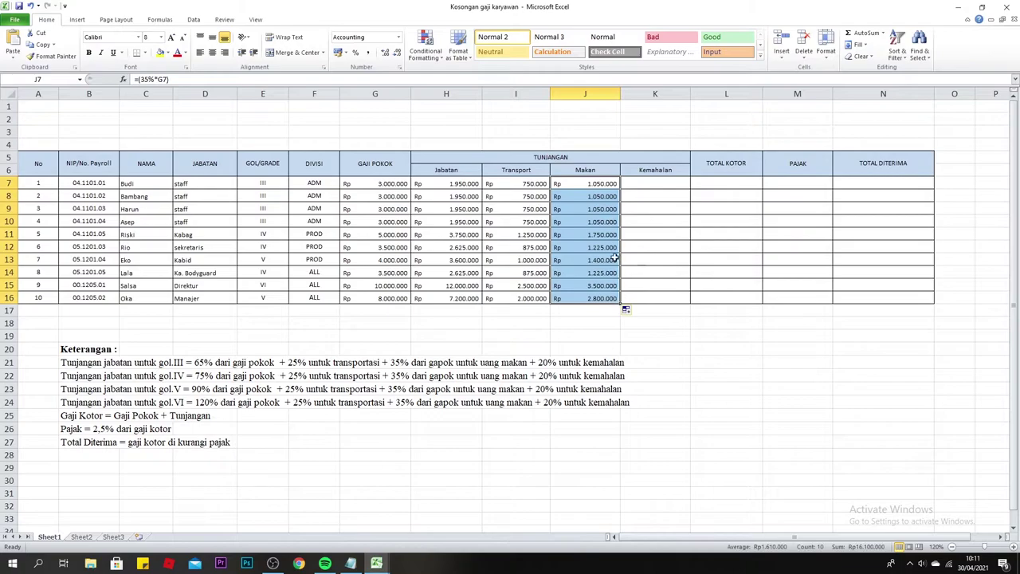
- Enter =(20%*G7) in Kemahalan cell K7 and copy it down to K16
left_click(650, 184)
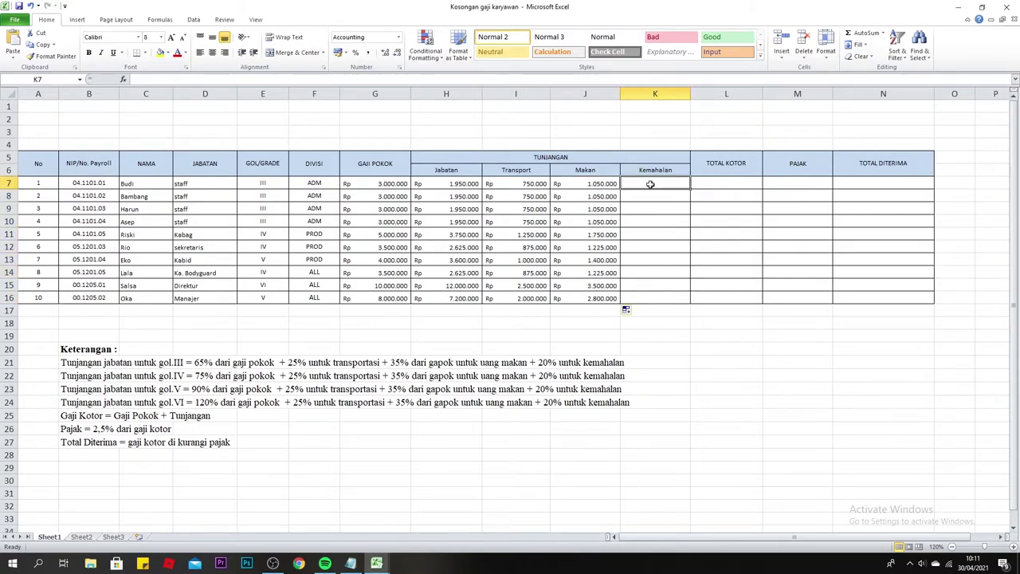
left_click(607, 185)
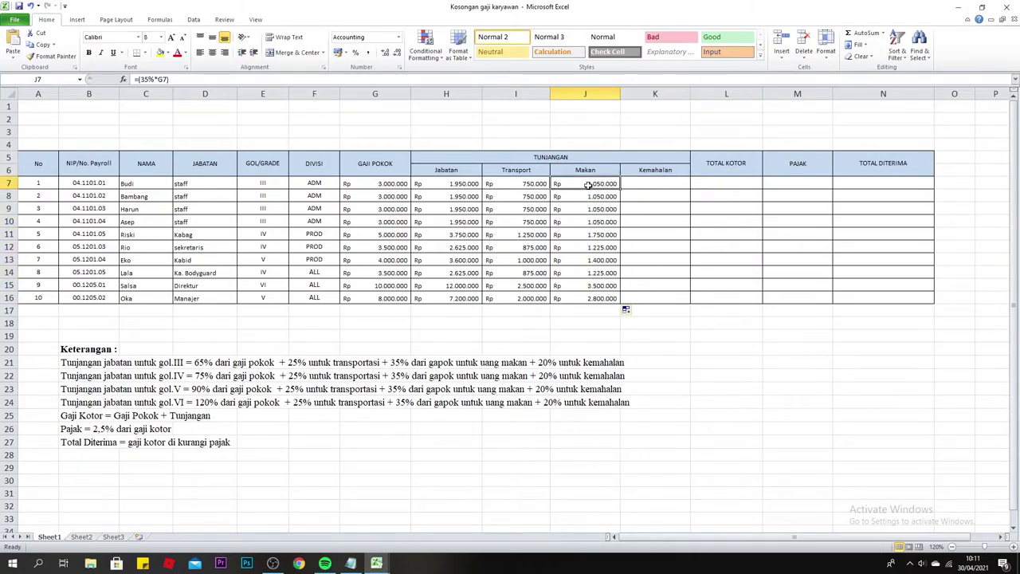
left_click(673, 185)
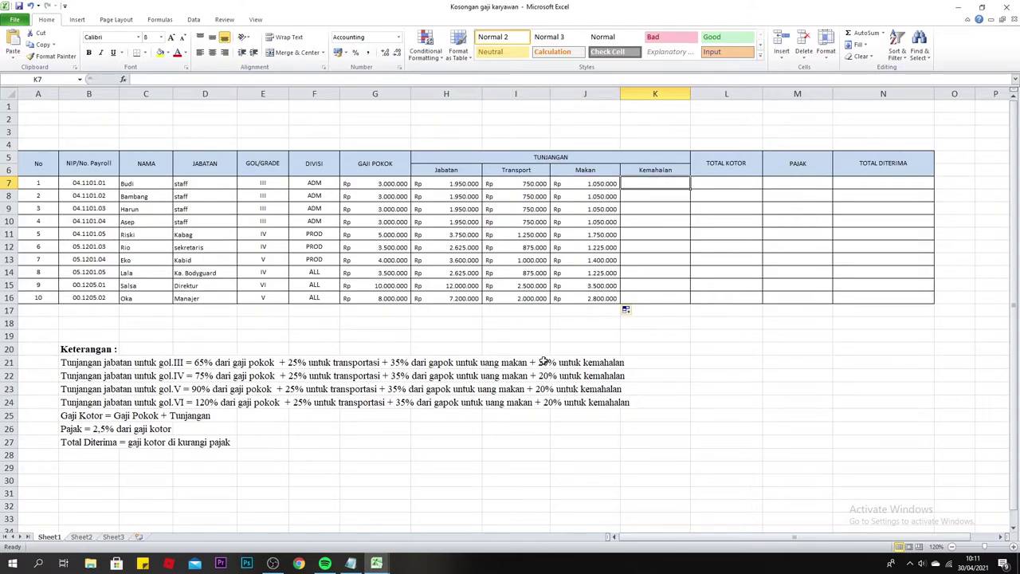
double_click(648, 183)
type("=")
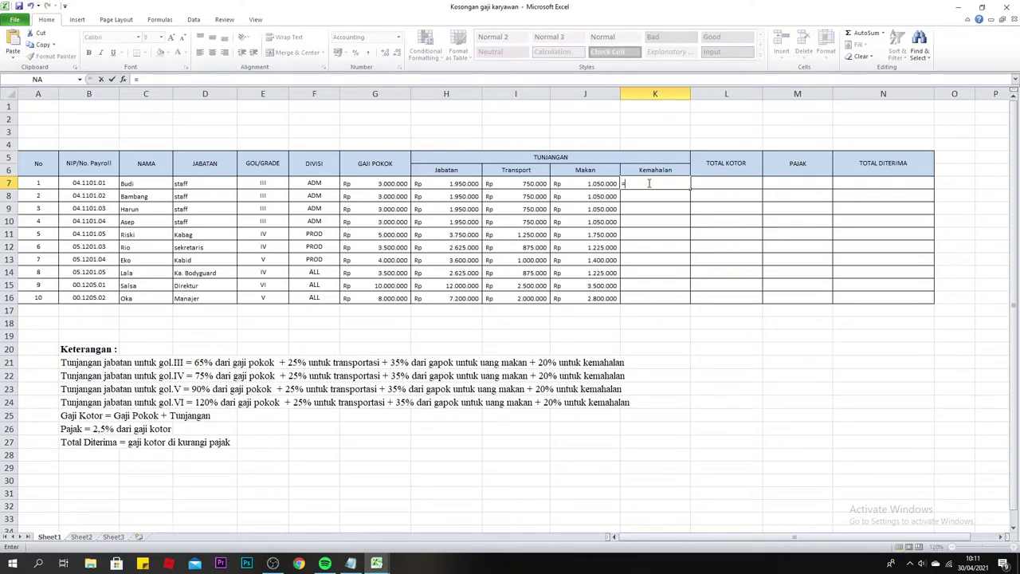
type("(20%*")
left_click(372, 184)
type(")")
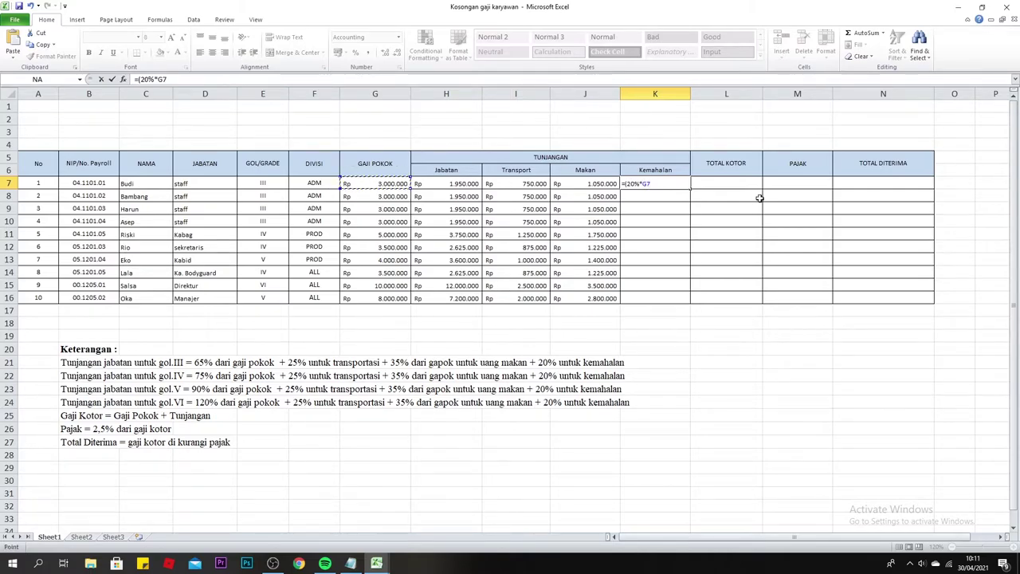
key("Return")
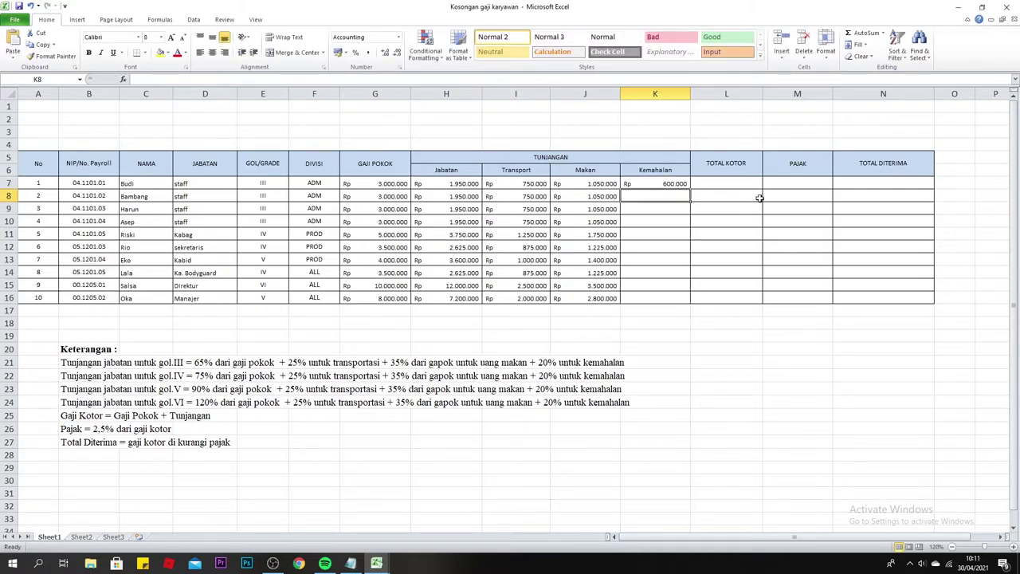
left_click(681, 184)
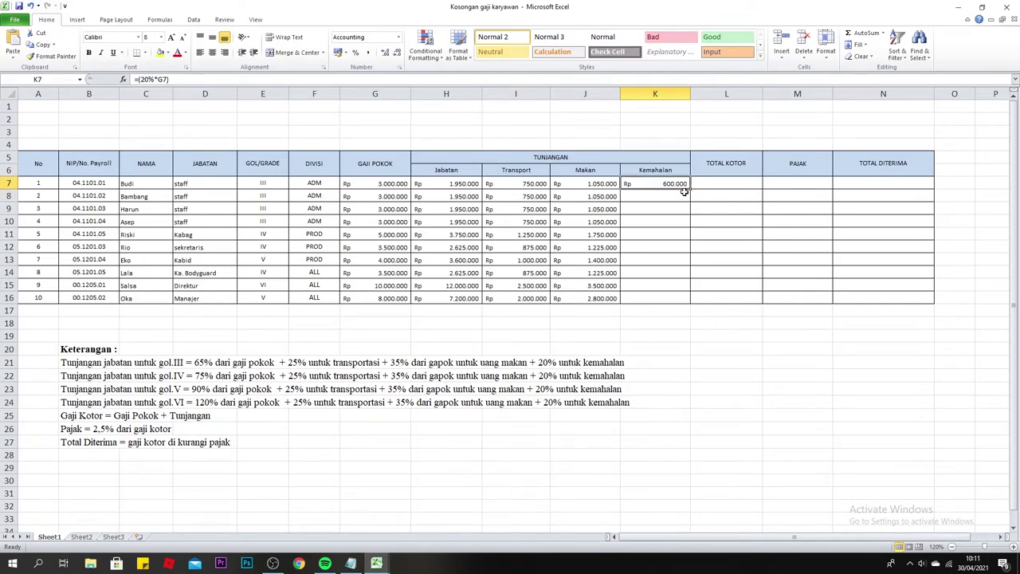
left_click_drag(691, 189, 685, 298)
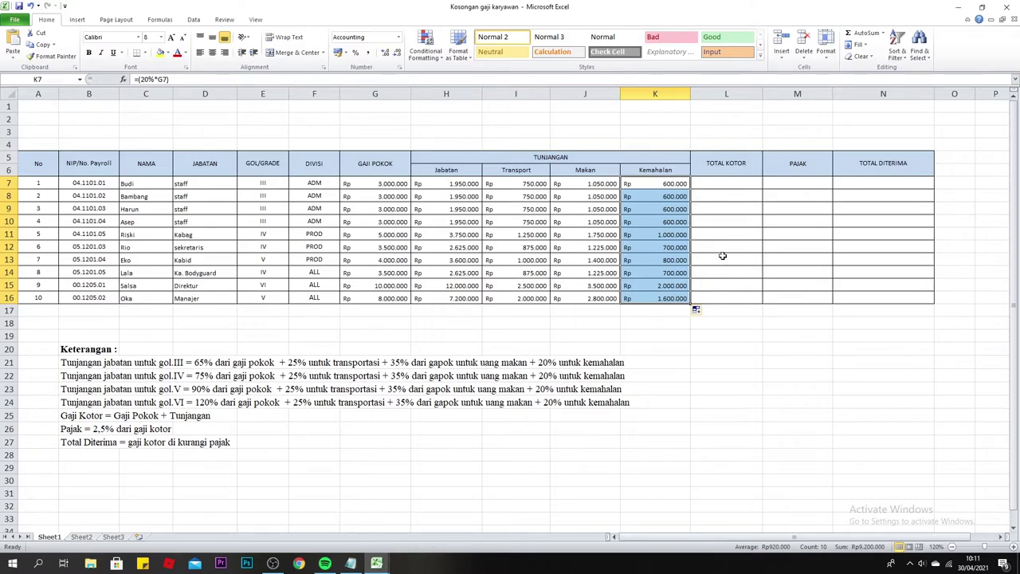
left_click(717, 186)
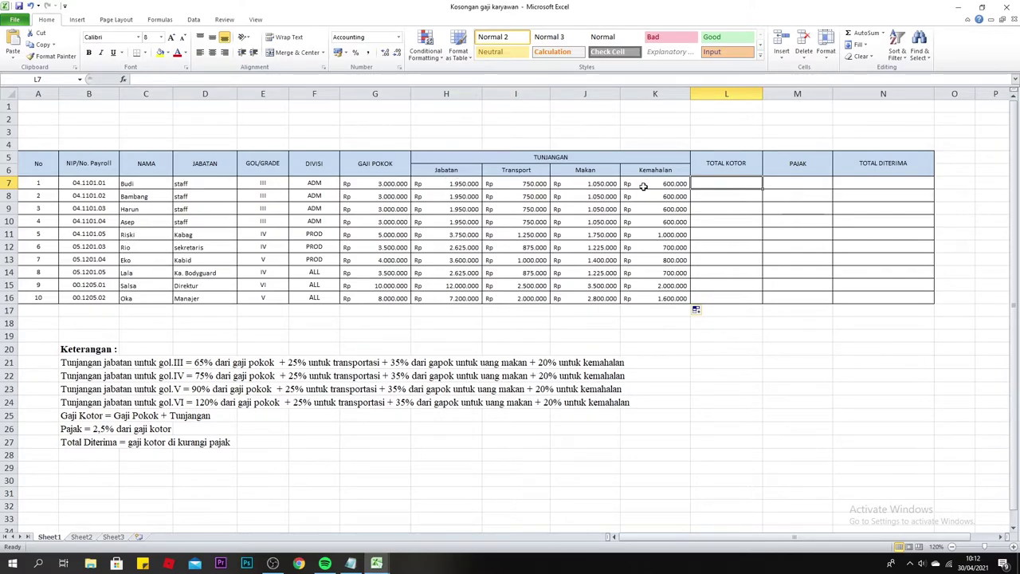
- Enter =(G7+H7+I7+J7+K7) in L7 to total salary and allowances, giving Rp 7.350.000
type("=(")
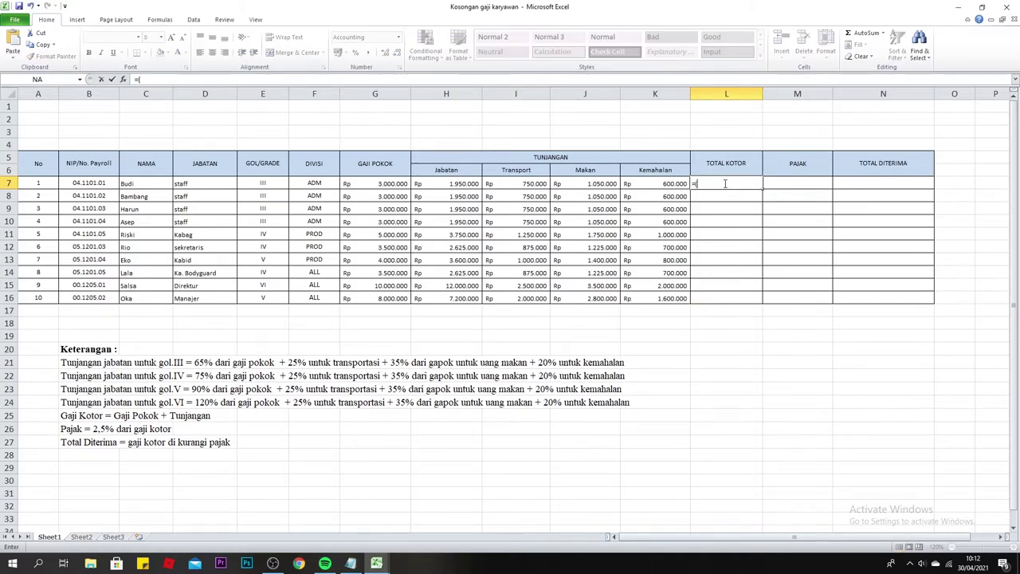
left_click(383, 185)
left_click(471, 184)
left_click(504, 185)
type("+")
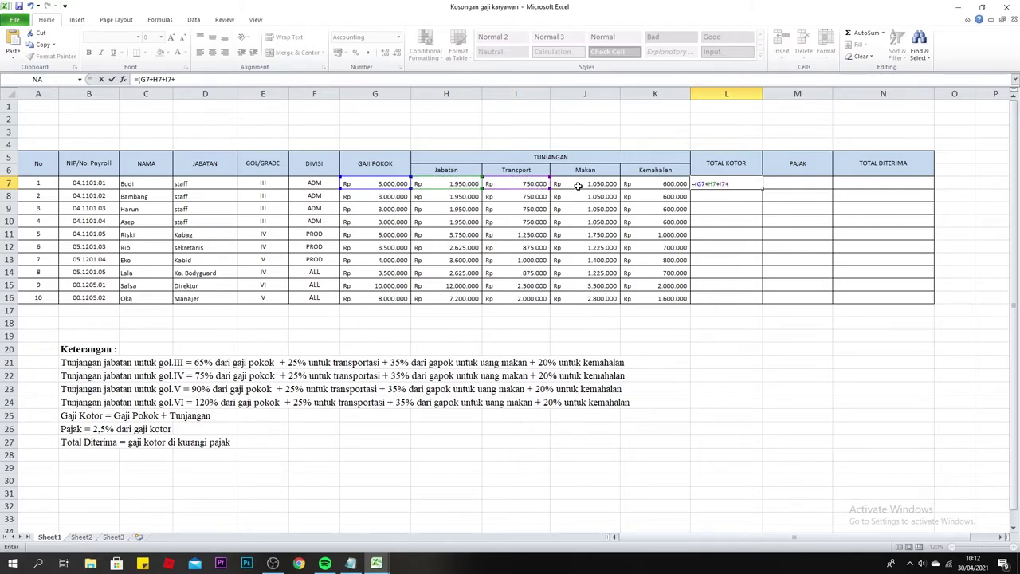
left_click(578, 185)
type("+")
left_click(649, 186)
type(")")
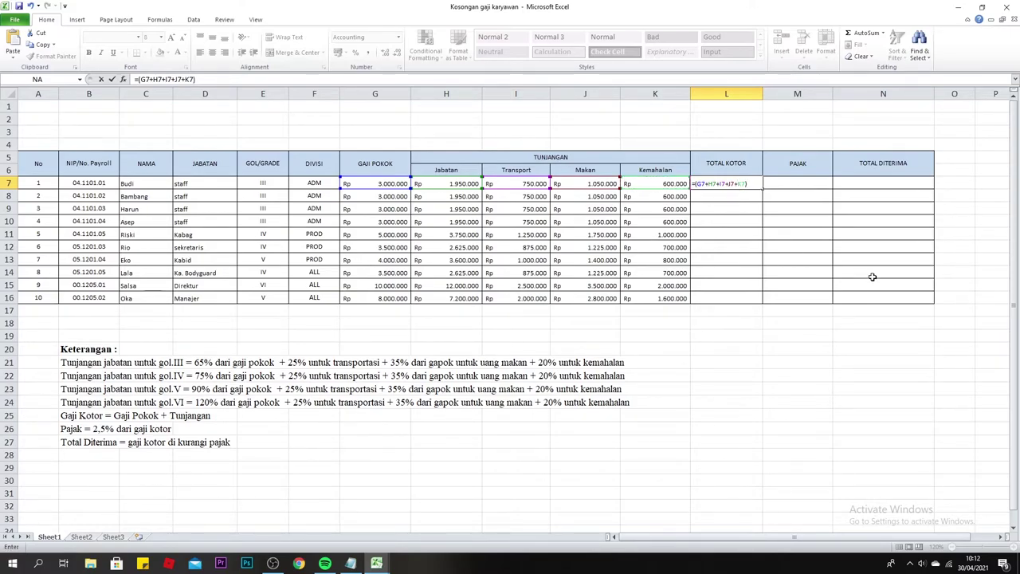
key("Return")
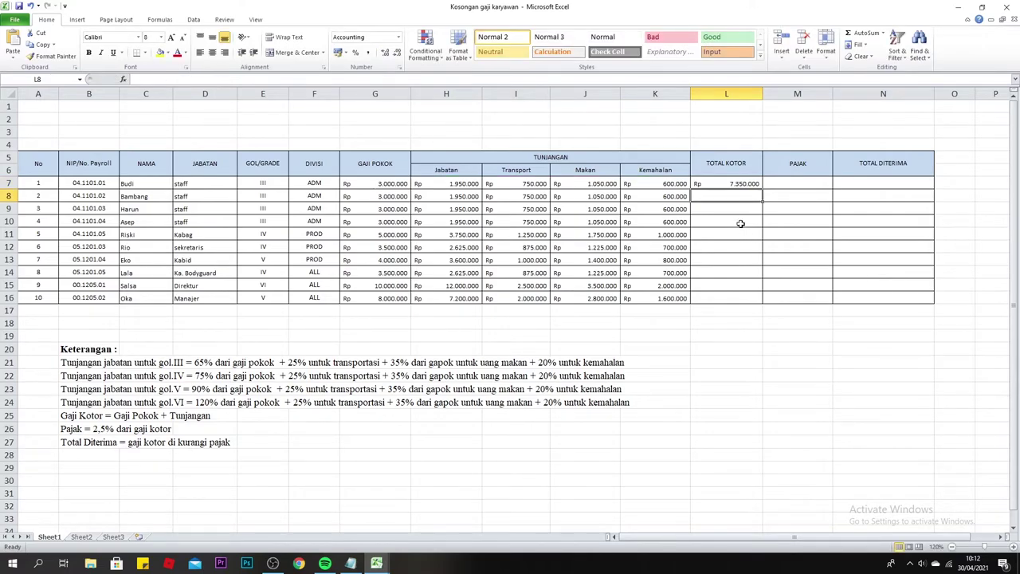
- Fill the TOTAL KOTOR formula down to L16 and check it against the finished workbook
left_click(743, 184)
left_click_drag(760, 190, 759, 304)
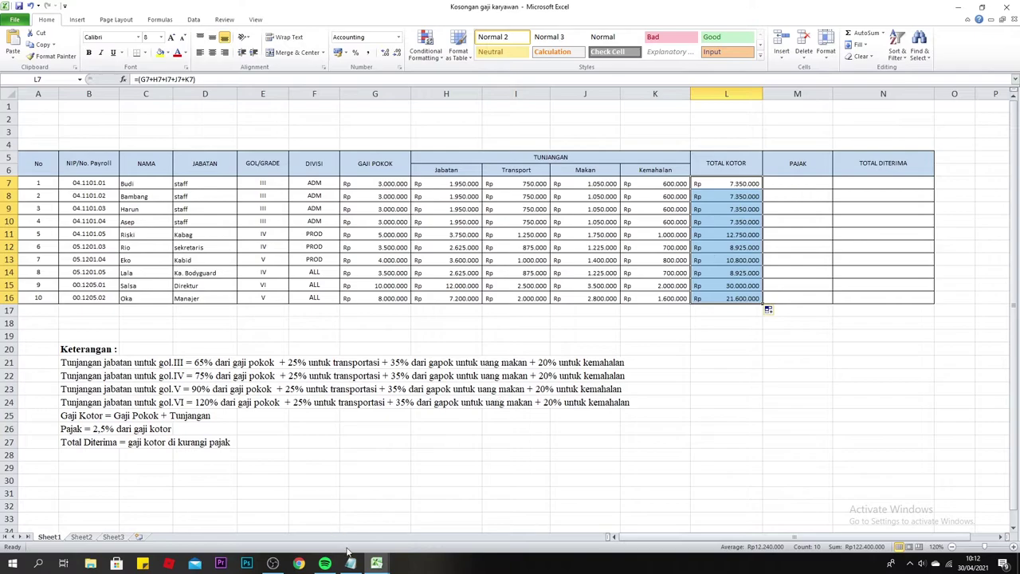
left_click(376, 563)
left_click(341, 522)
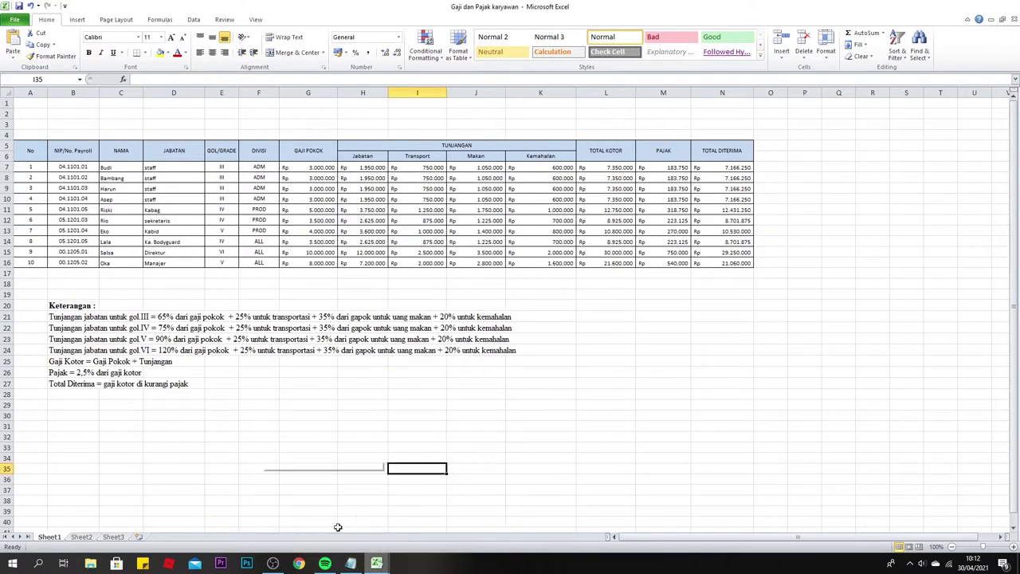
left_click(628, 168)
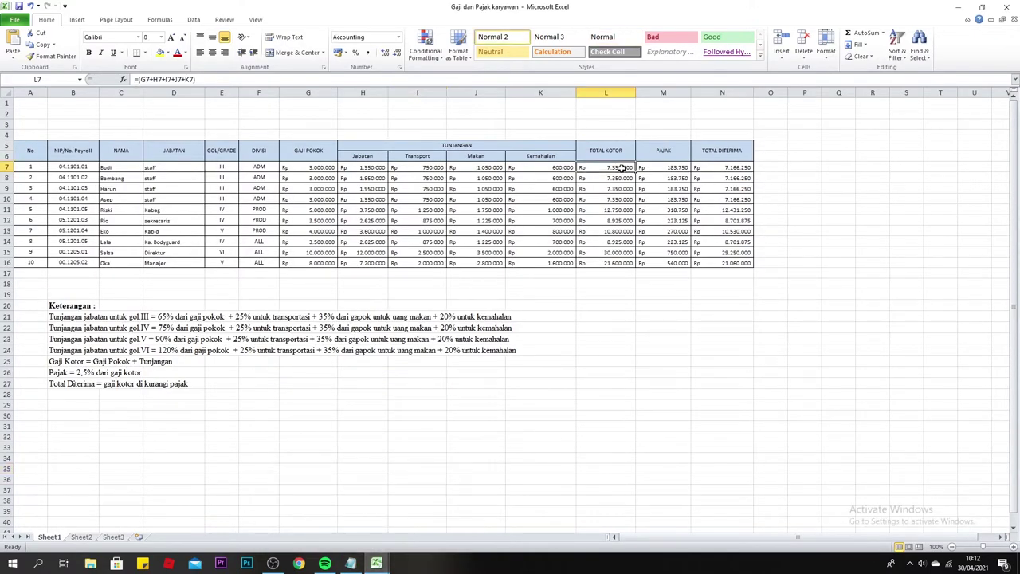
left_click(376, 563)
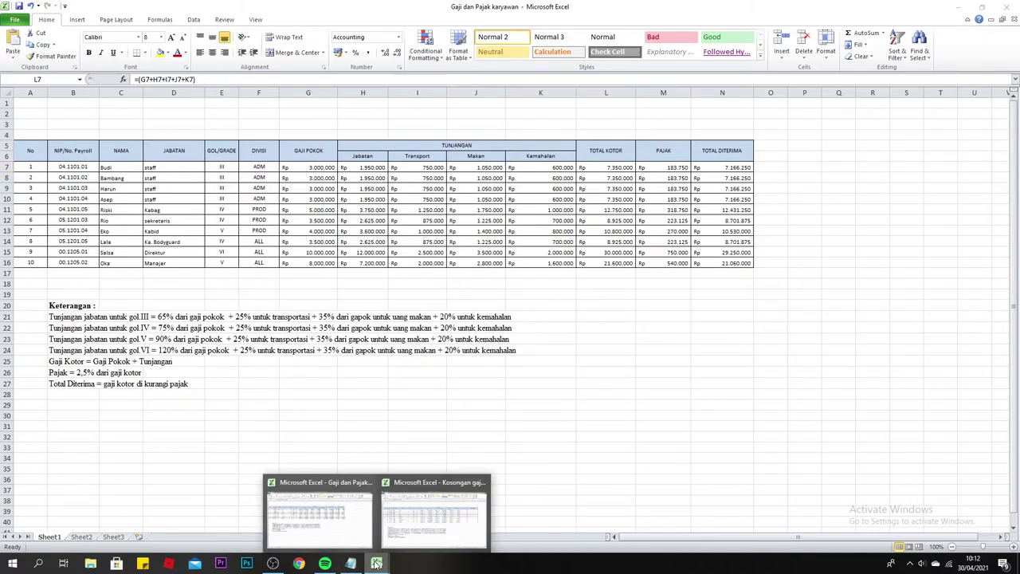
left_click(460, 542)
left_click(842, 217)
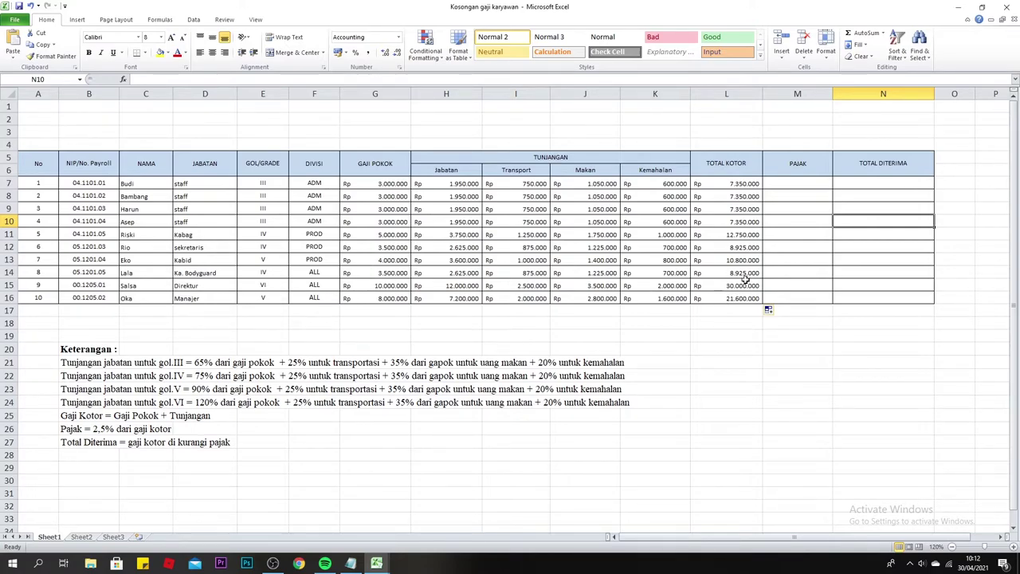
- Enter =(2,5%*L7) in PAJAK cell M7 and fill it down to M16
left_click(795, 183)
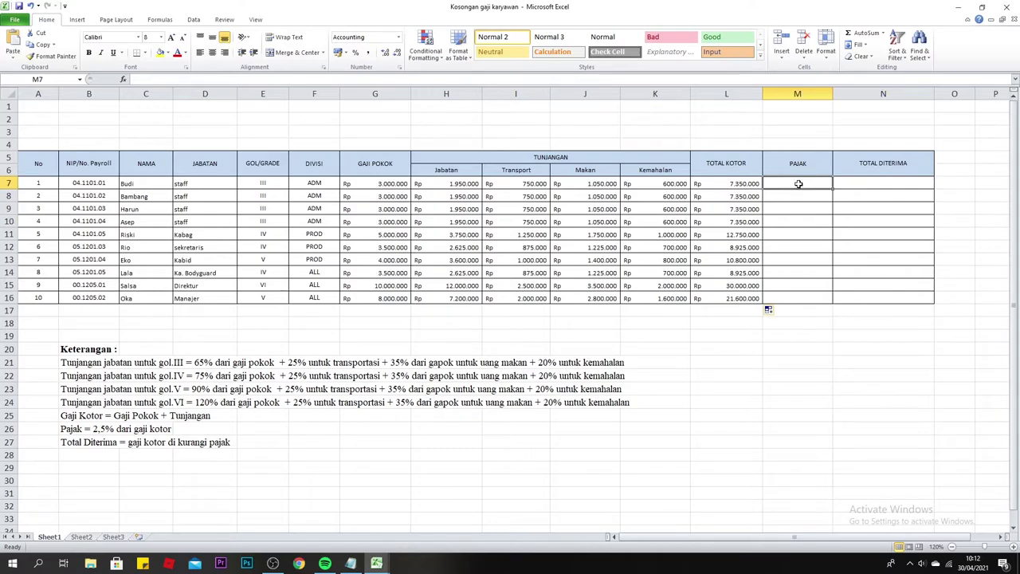
type("=")
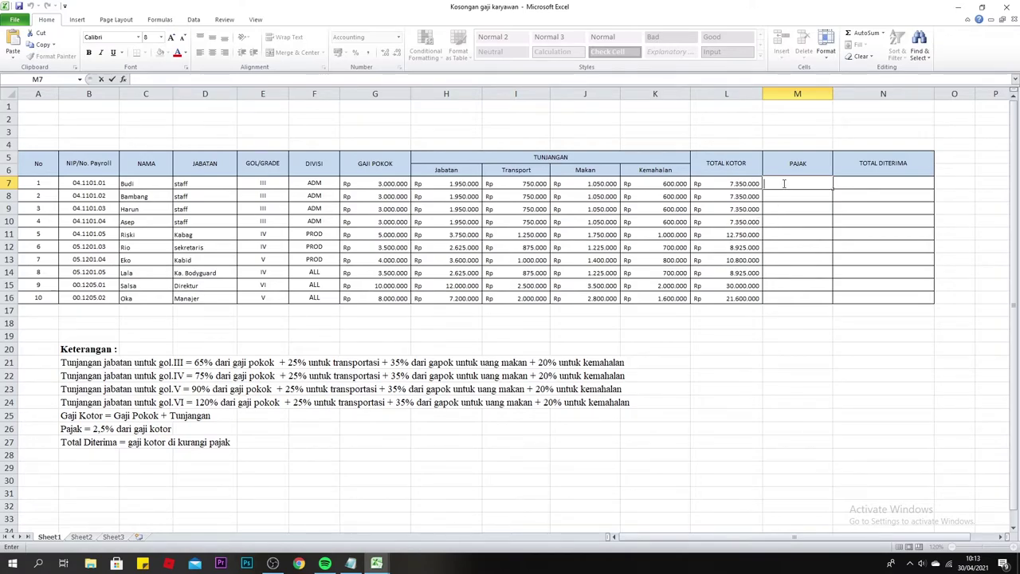
type("=(")
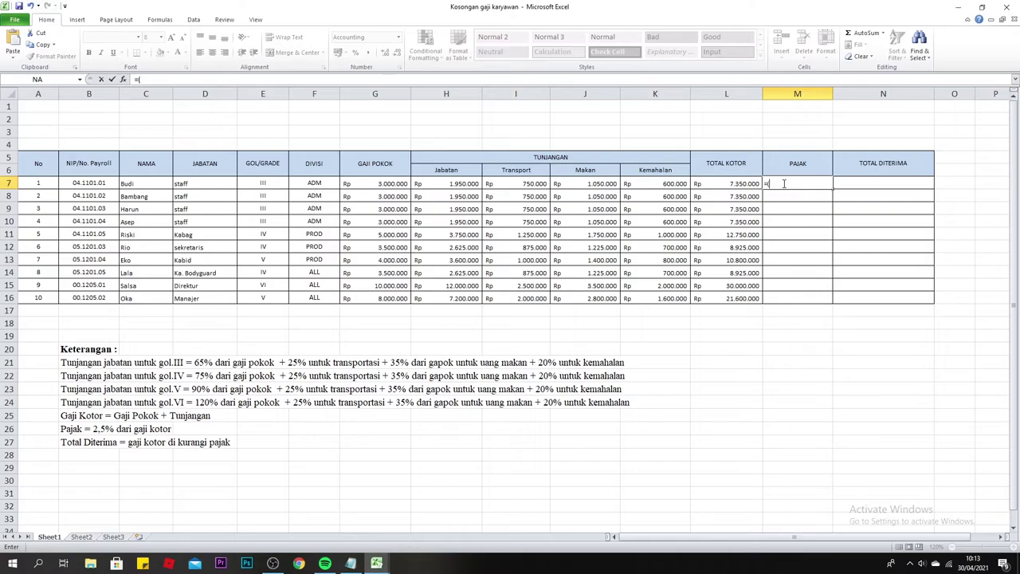
type("2,5")
type("%*")
left_click(755, 183)
type(")")
key("Return")
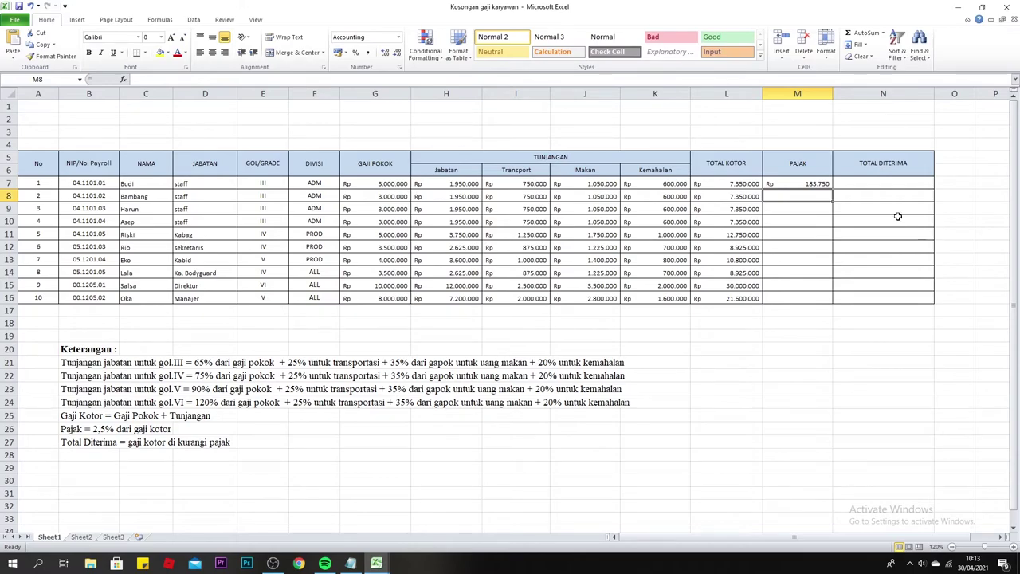
left_click(801, 185)
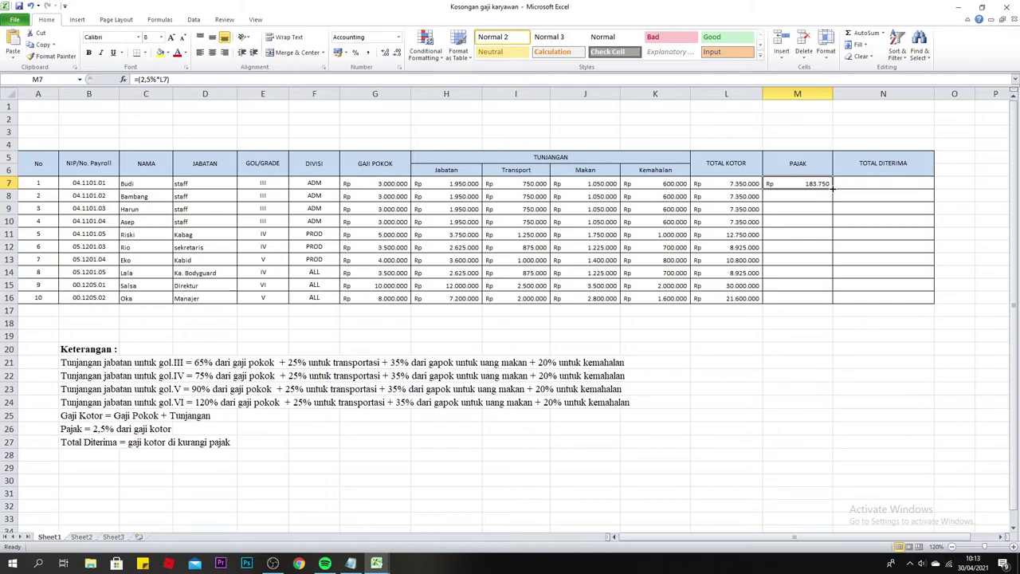
left_click_drag(832, 189, 829, 301)
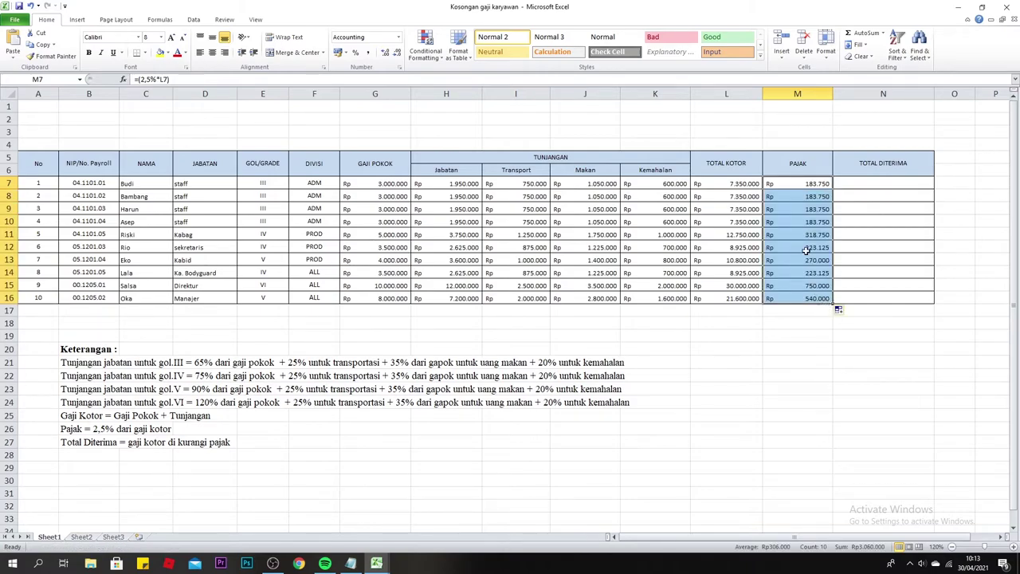
left_click(865, 220)
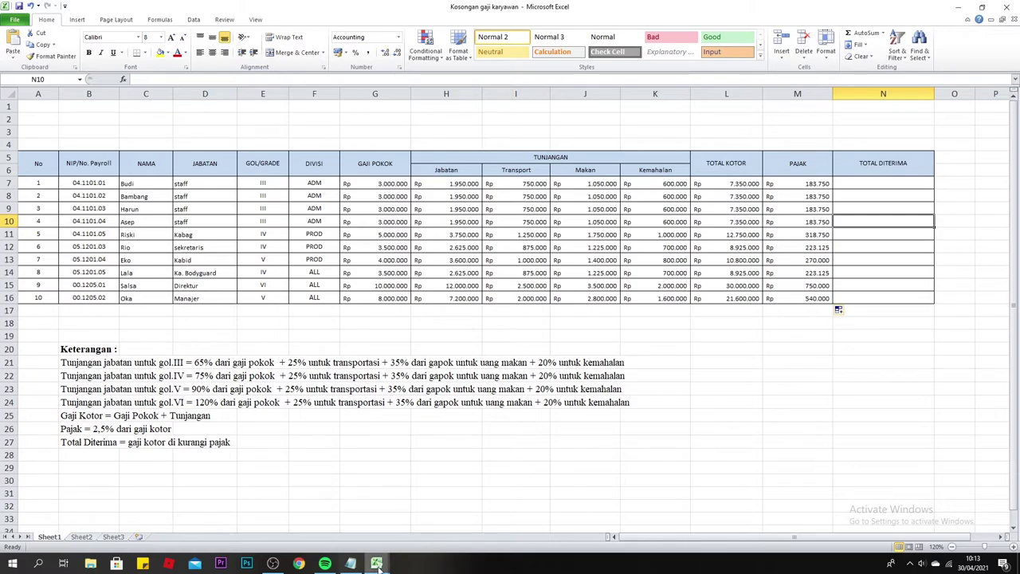
- After checking the finished workbook, enter =(L7-M7) in N7 and fill it down to N16
left_click(333, 527)
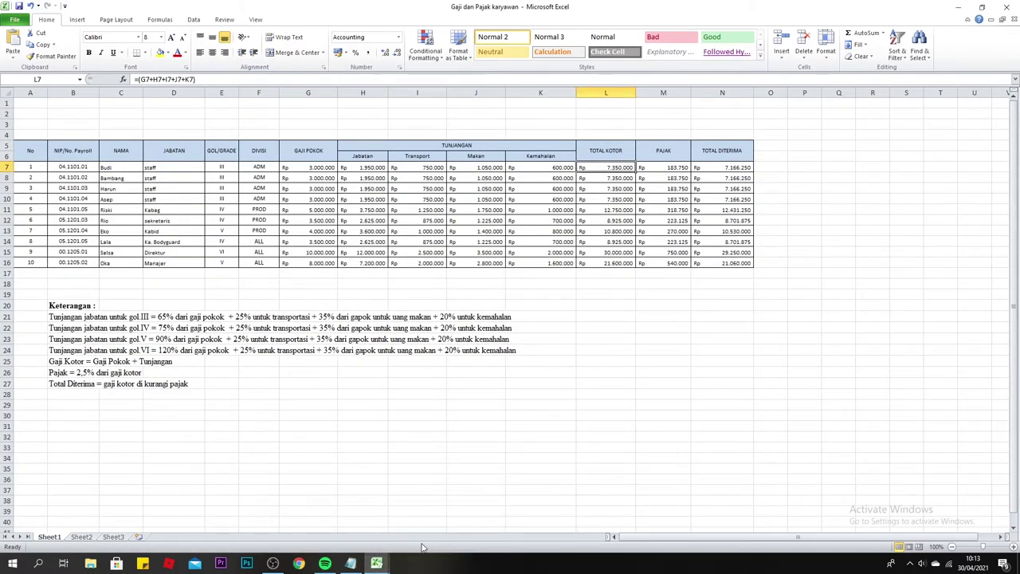
mouse_move(376, 564)
left_click(447, 518)
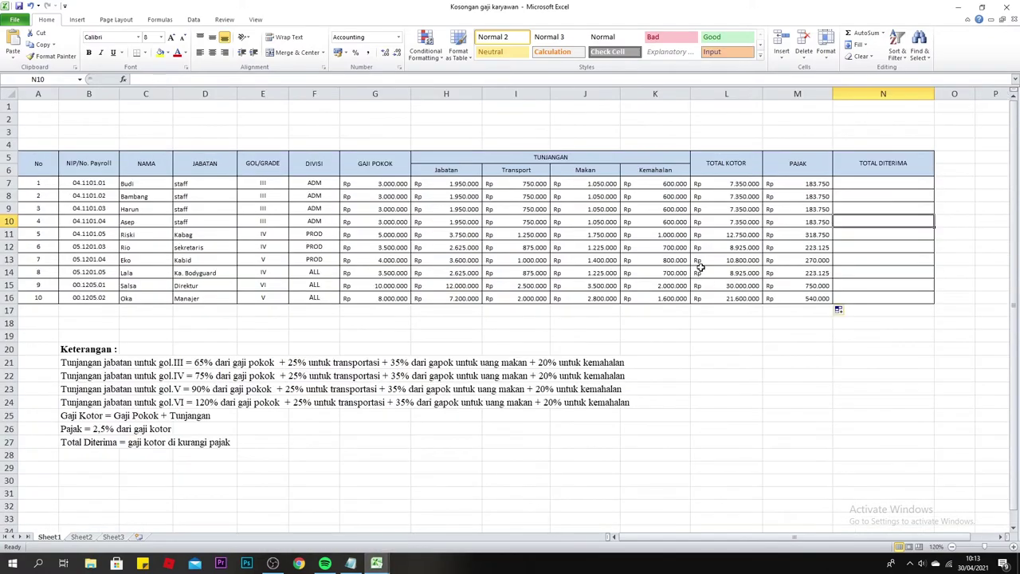
left_click(856, 185)
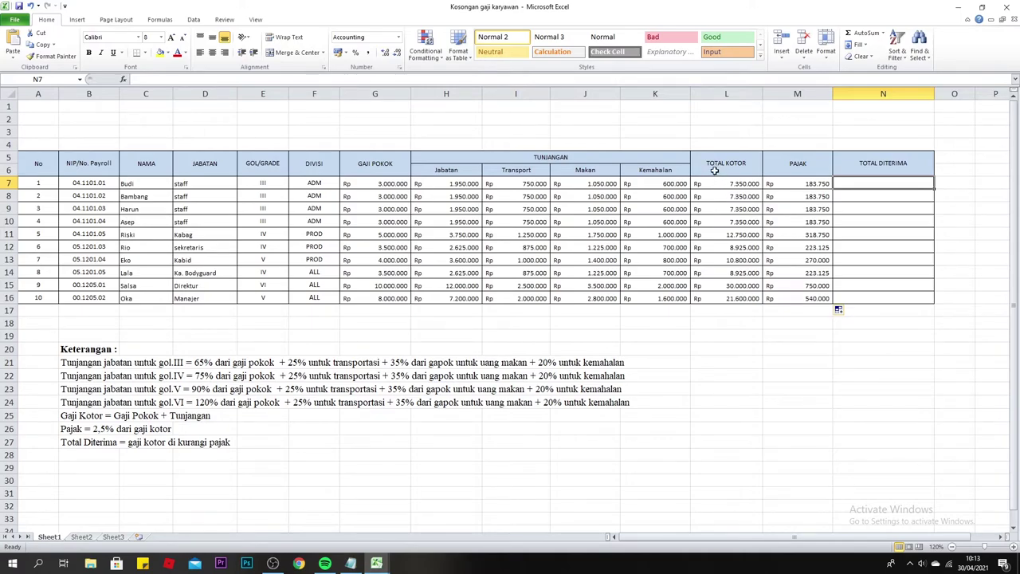
double_click(863, 184)
type("=")
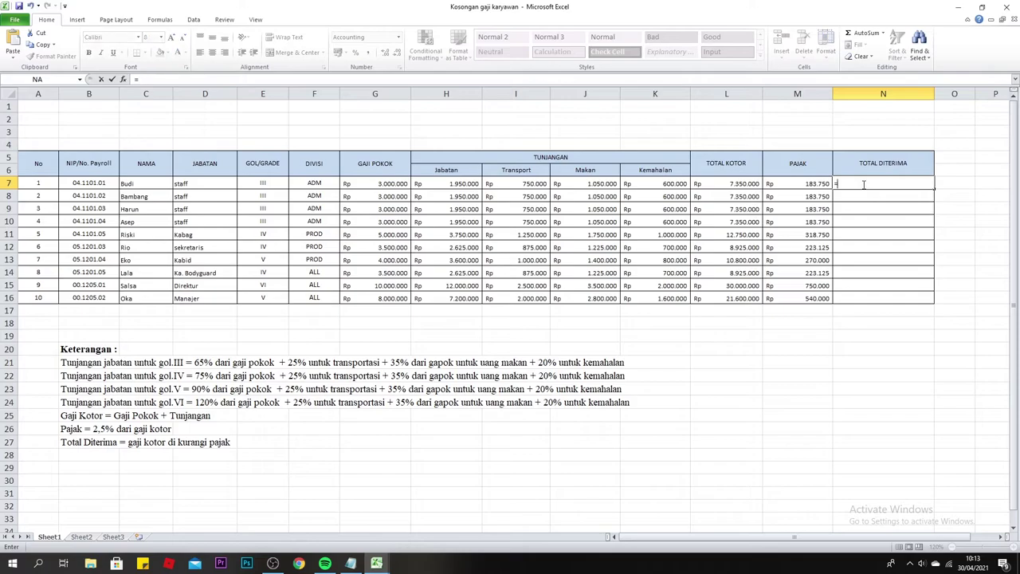
type("(")
left_click(743, 183)
type("-")
left_click(821, 188)
type(")")
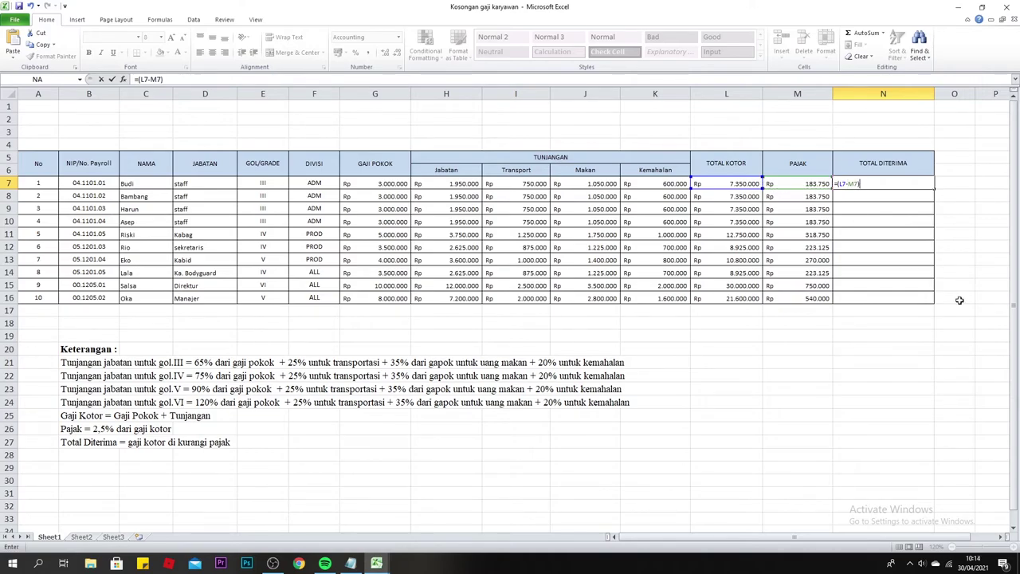
key("Return")
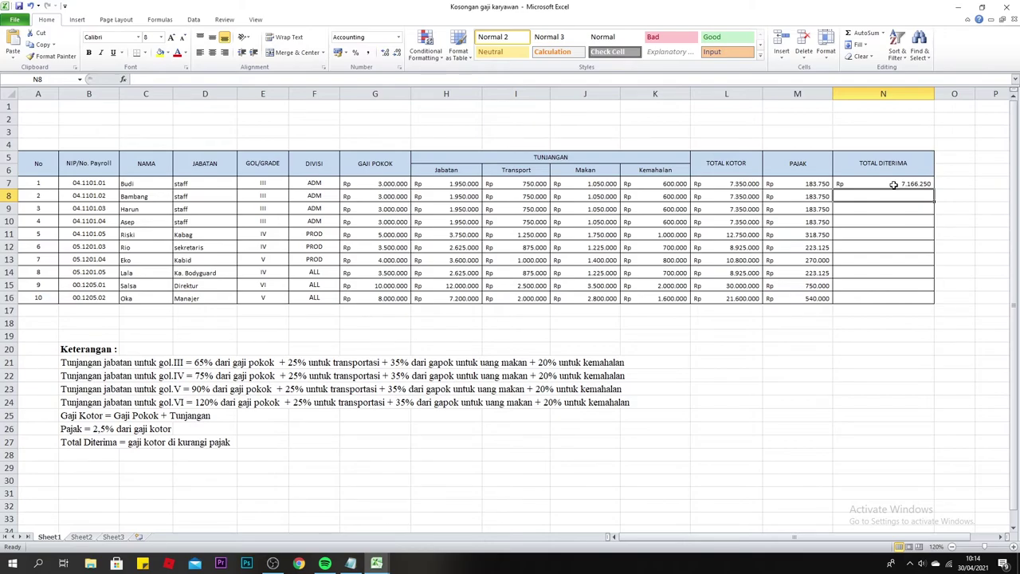
left_click(893, 184)
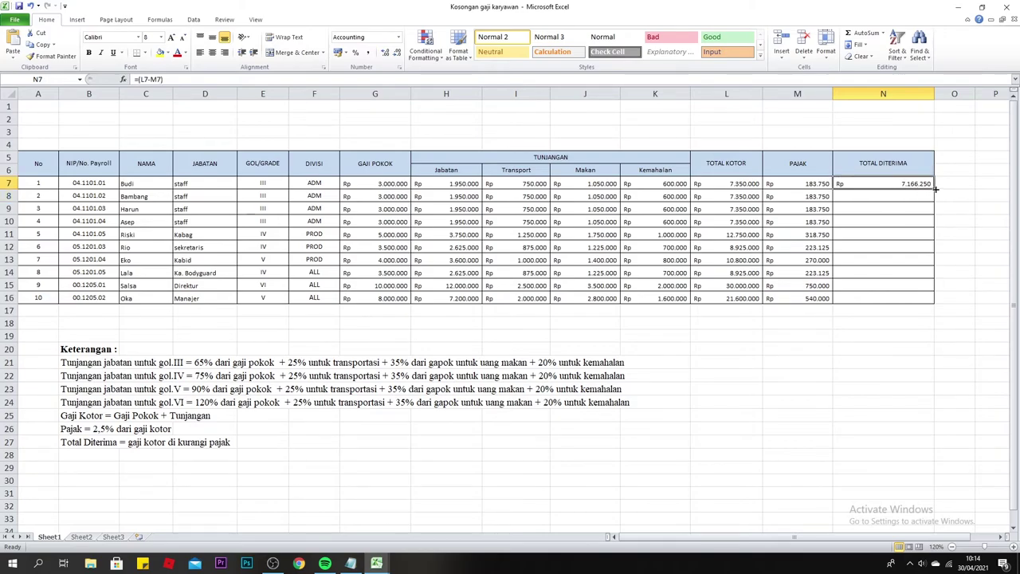
left_click_drag(935, 188, 933, 308)
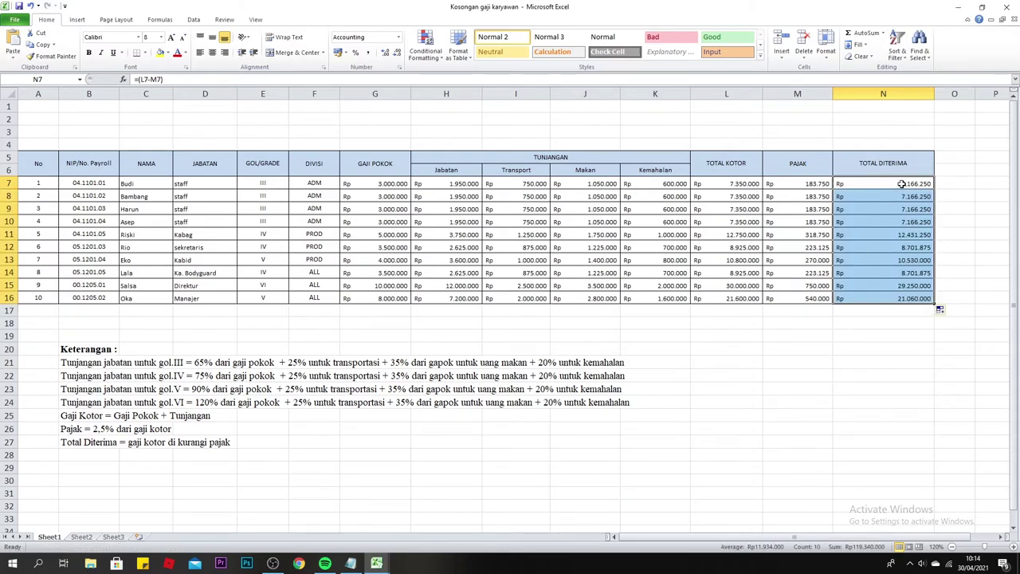
left_click(960, 289)
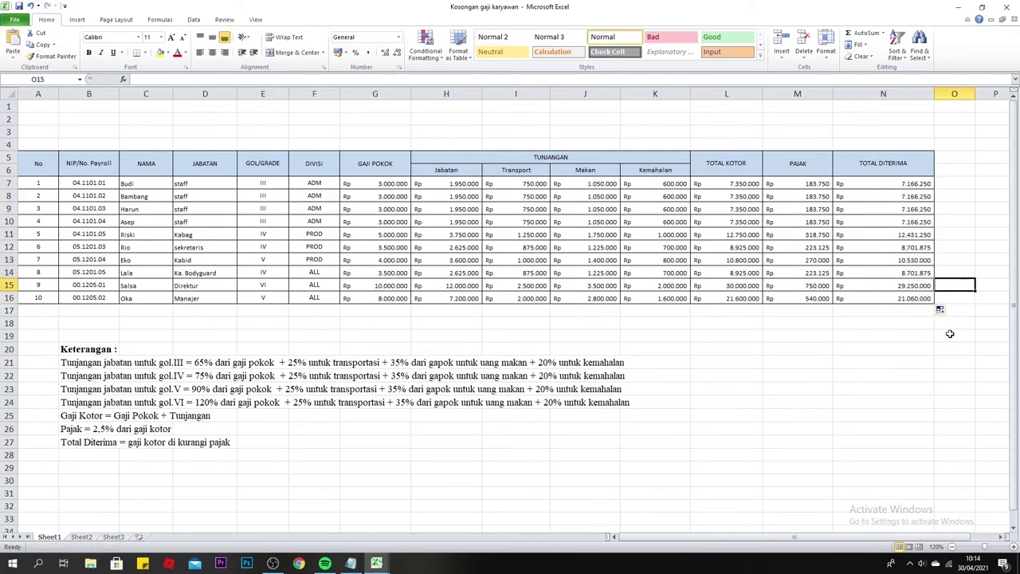
left_click(916, 341)
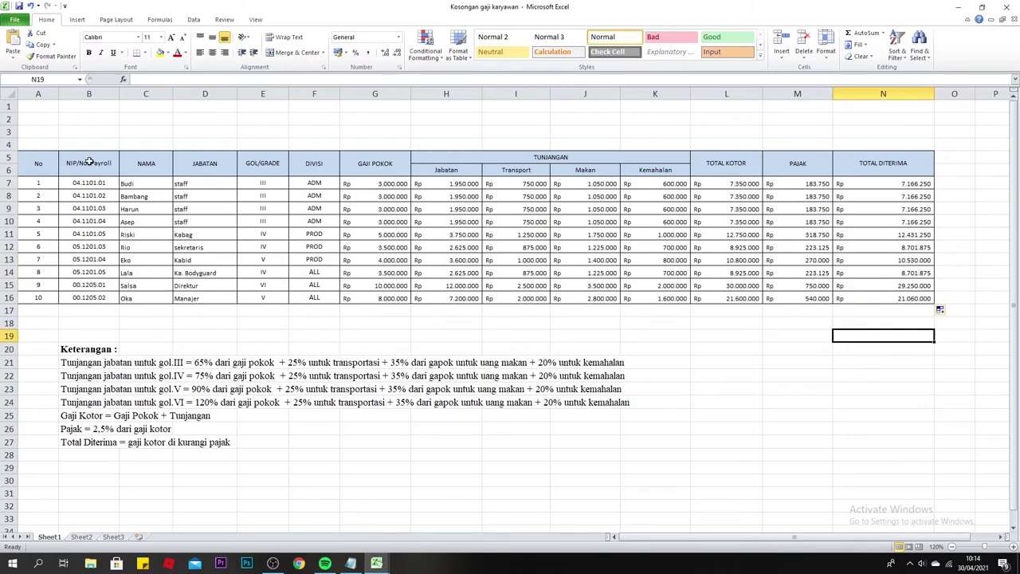